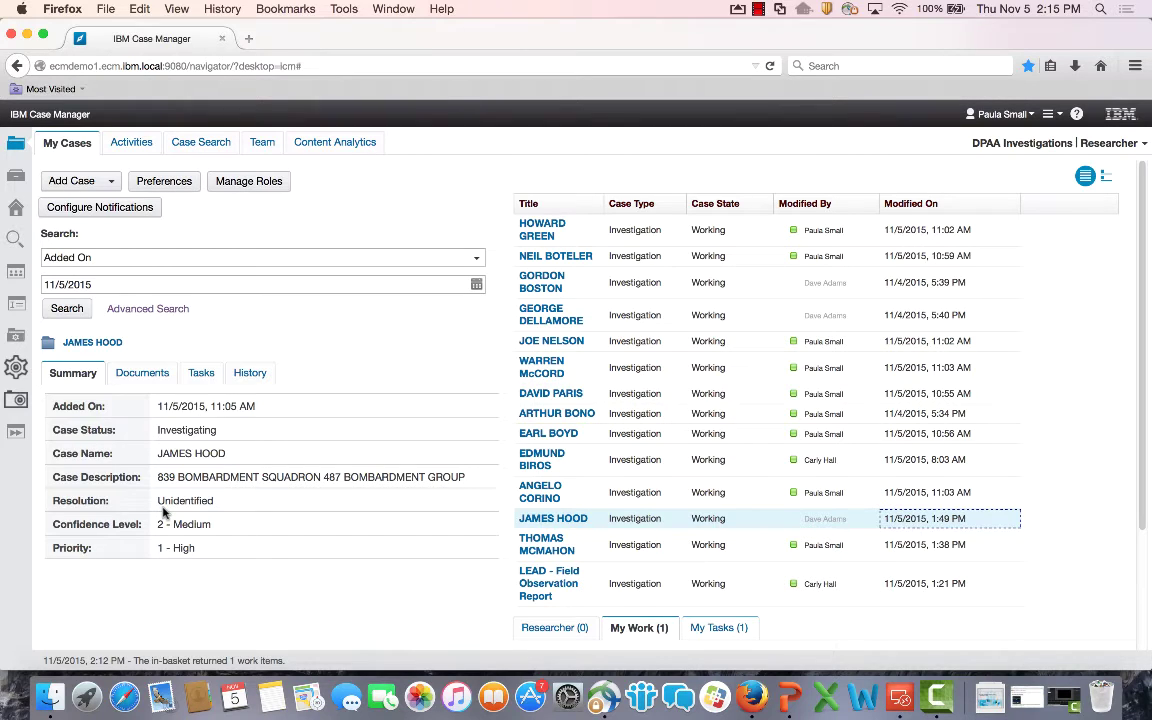
View the selected case's documents 200805-MIA photo.jpg and Personnel File - IDPF.pdf, closing the viewer when done.
click(145, 374)
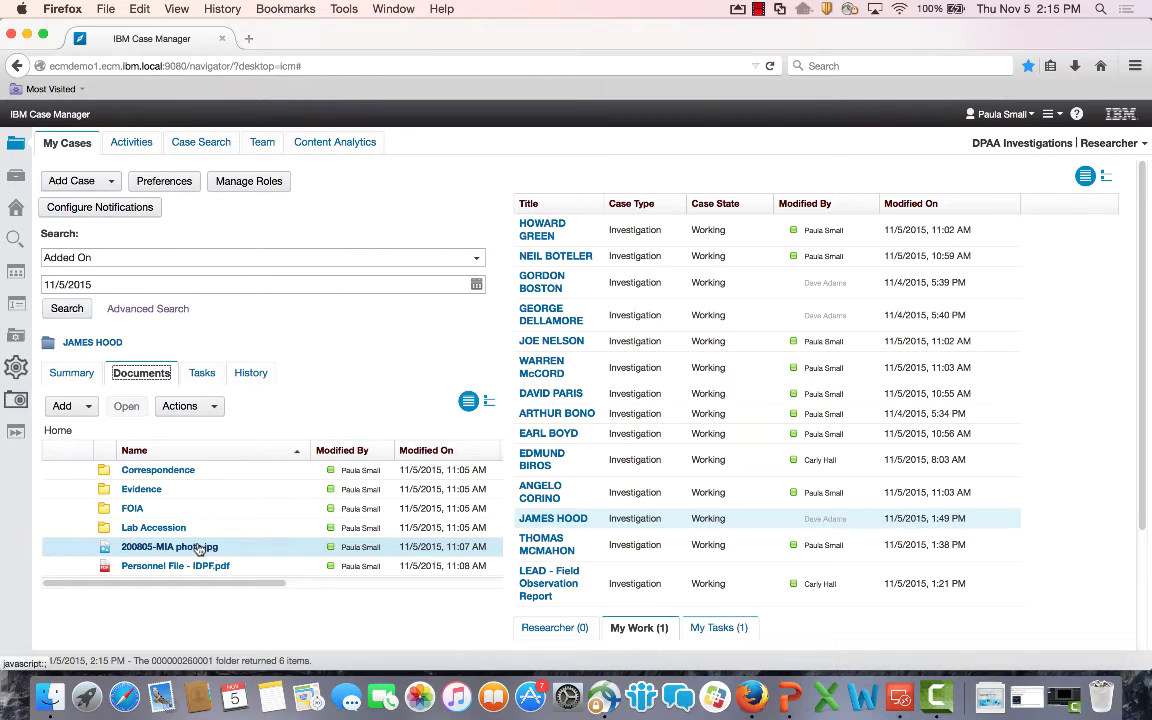
click(214, 514)
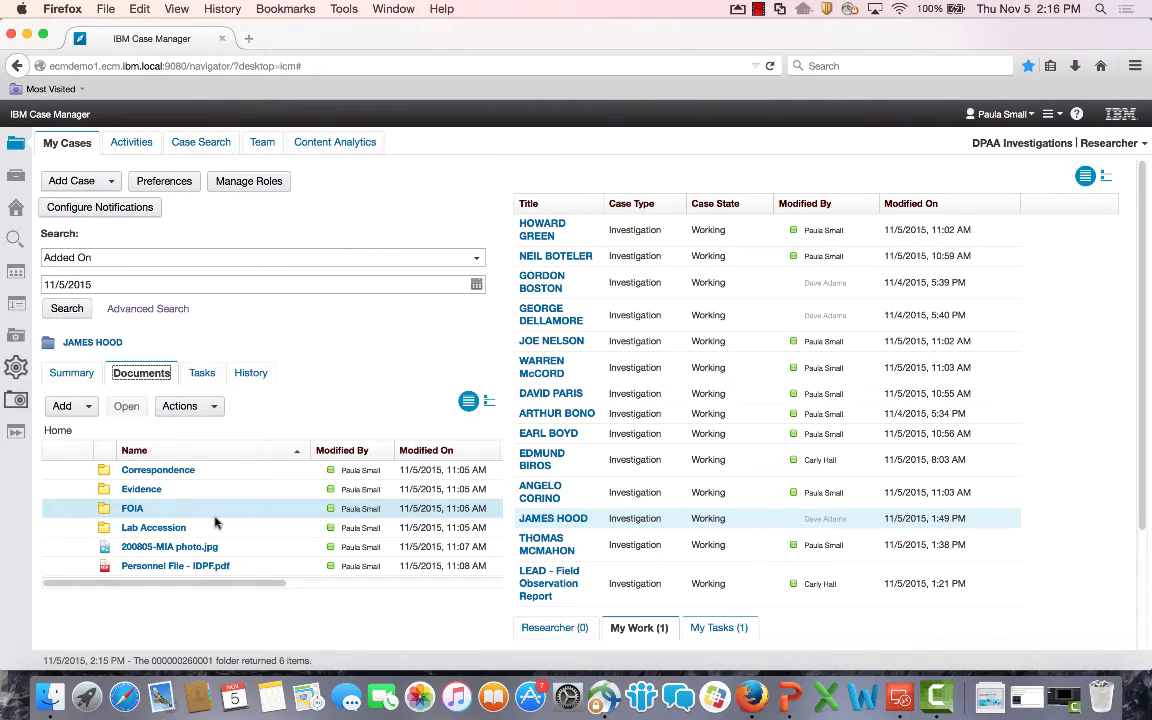
double_click(211, 546)
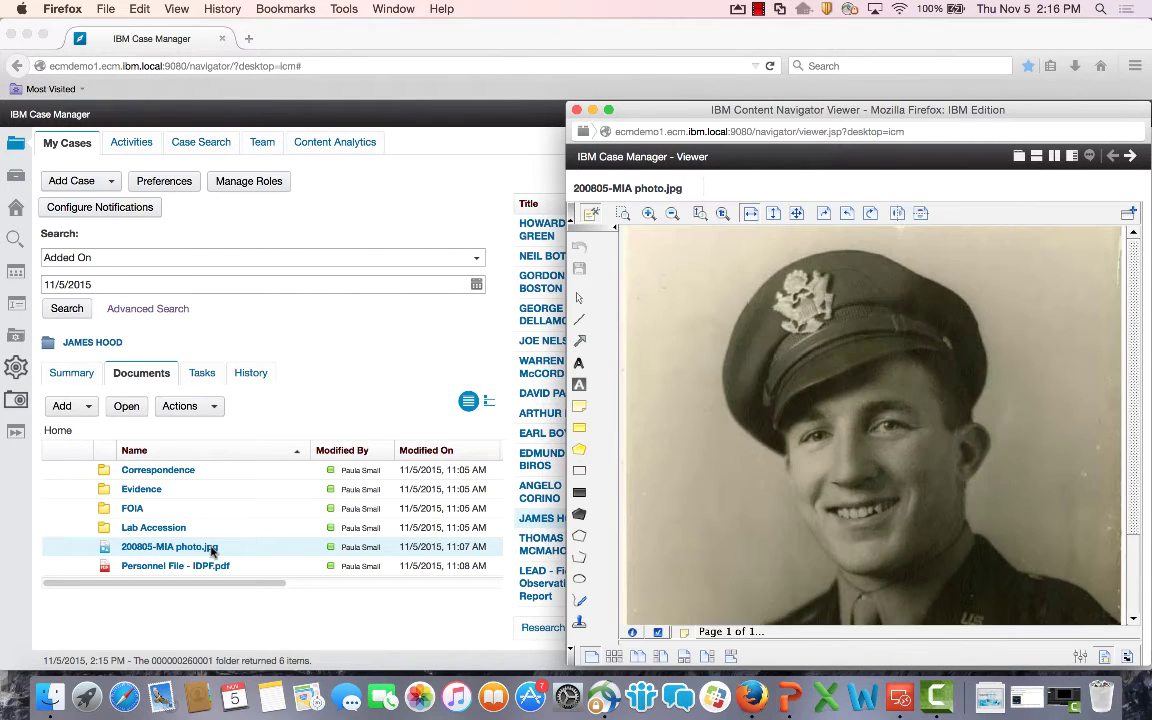
click(211, 567)
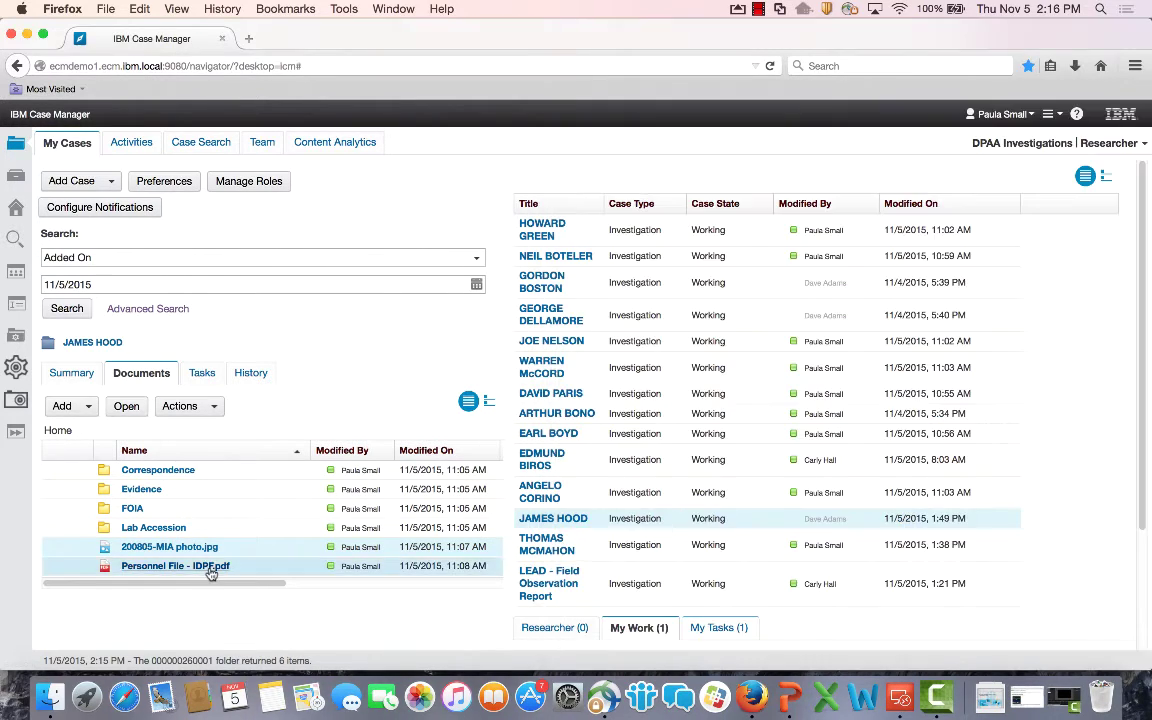
double_click(210, 567)
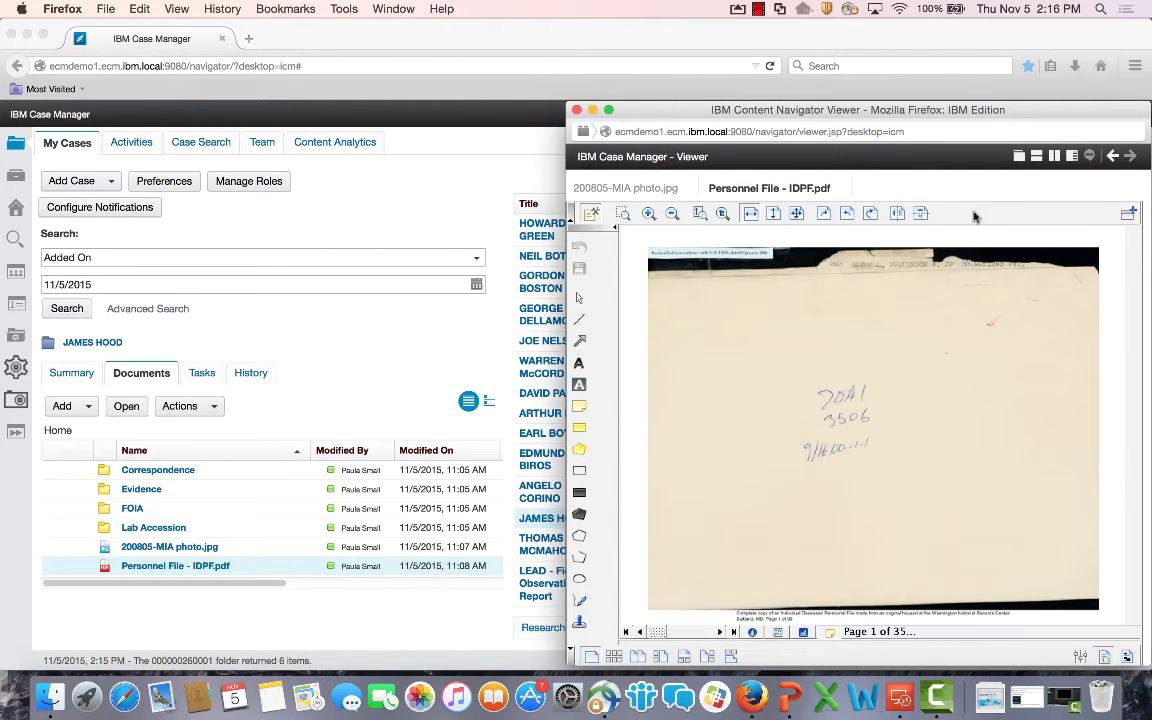
click(577, 110)
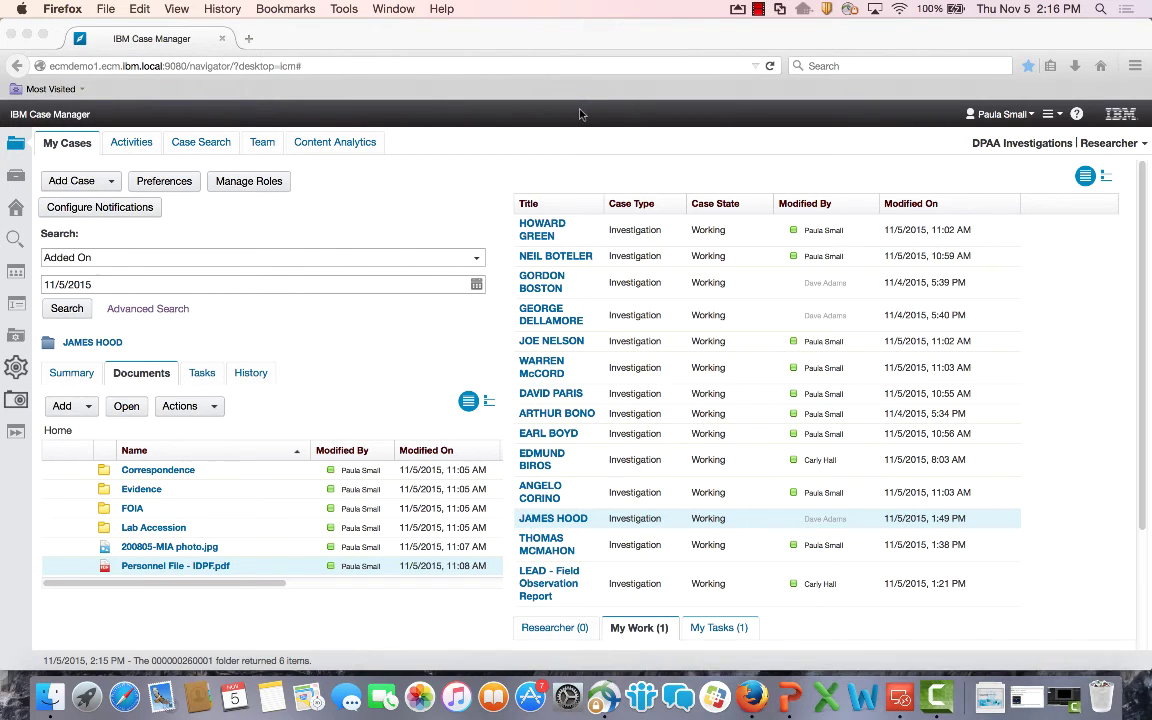
Review the selected case's tasks and history, and return to its summary.
click(203, 375)
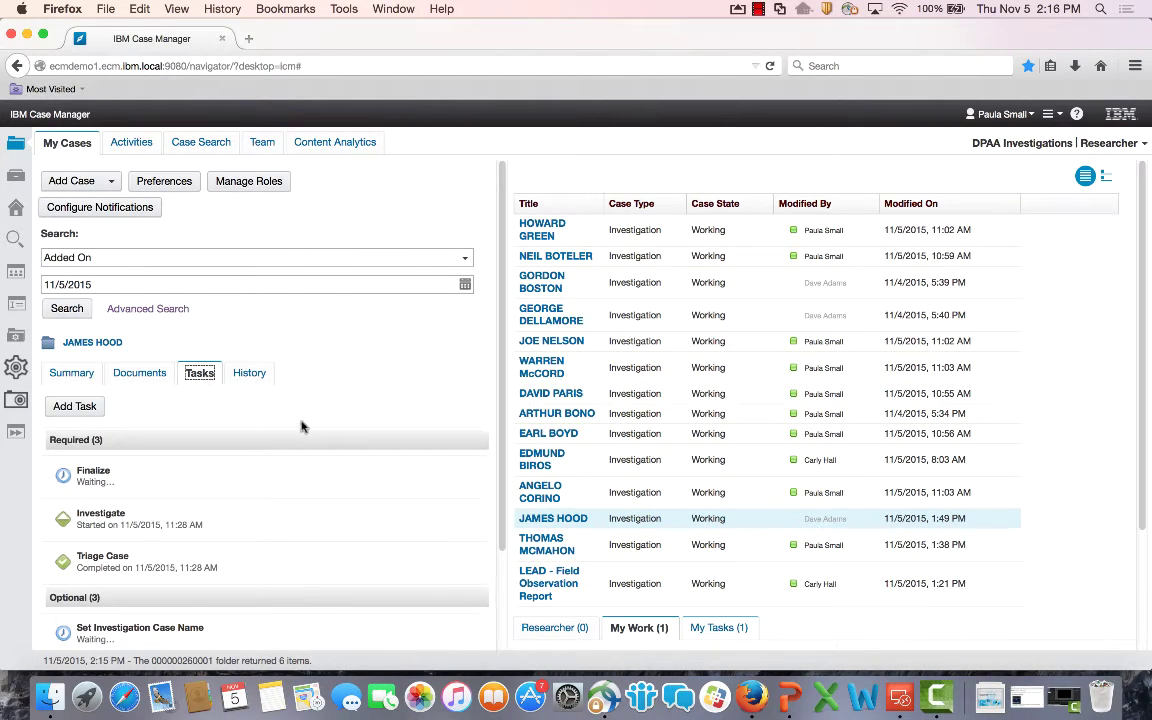
scroll(320, 455, down, 3)
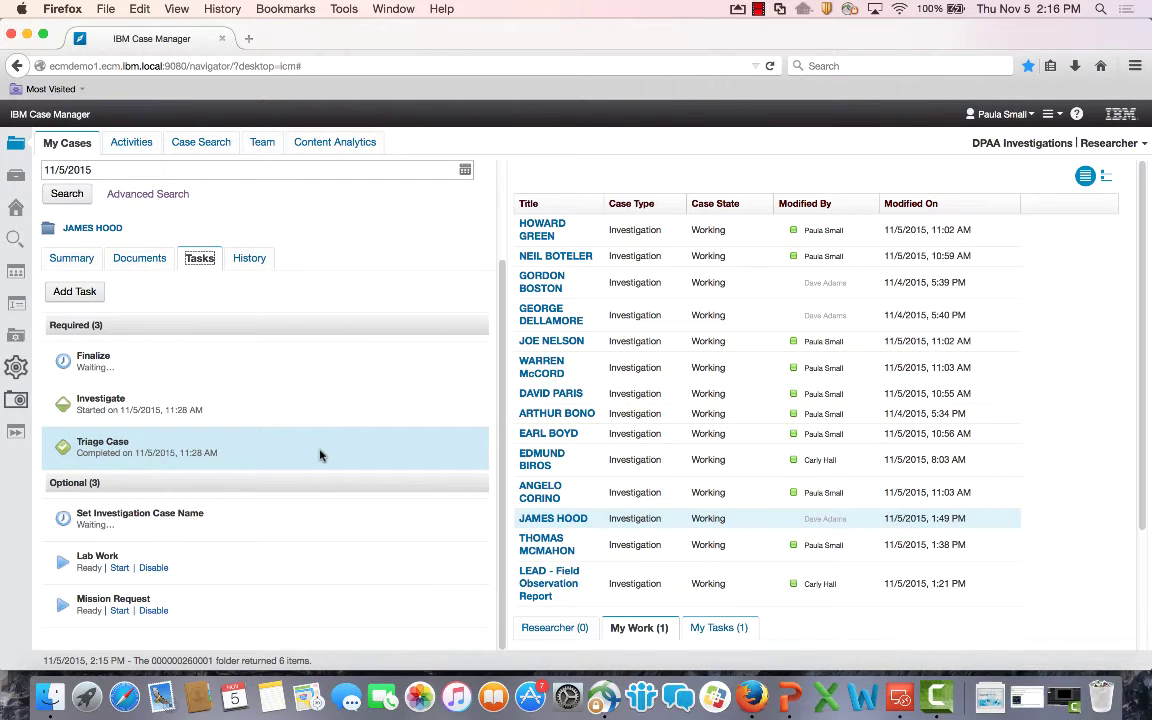
scroll(320, 455, up, 3)
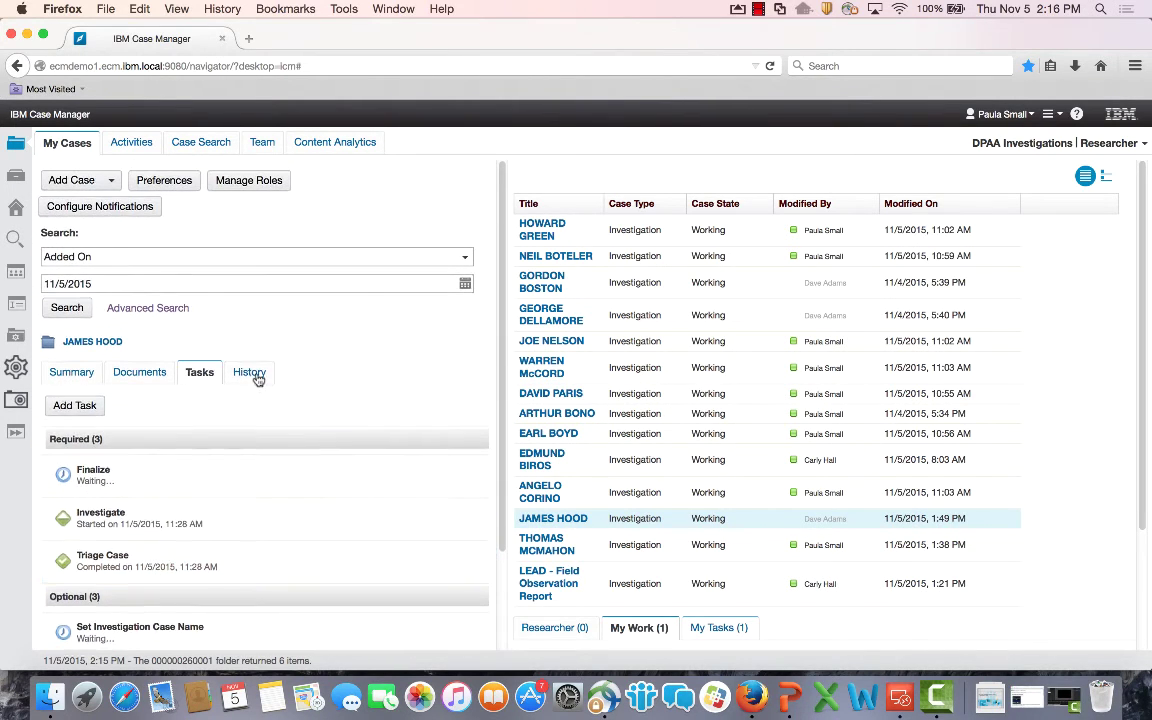
click(250, 373)
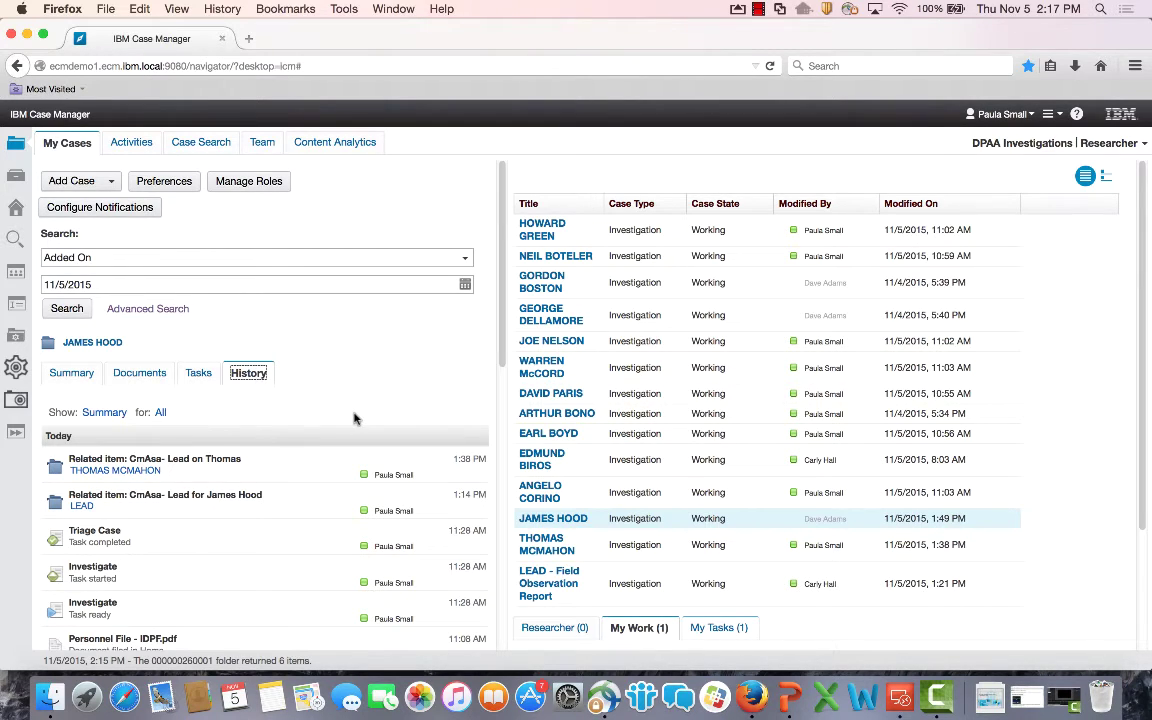
click(67, 376)
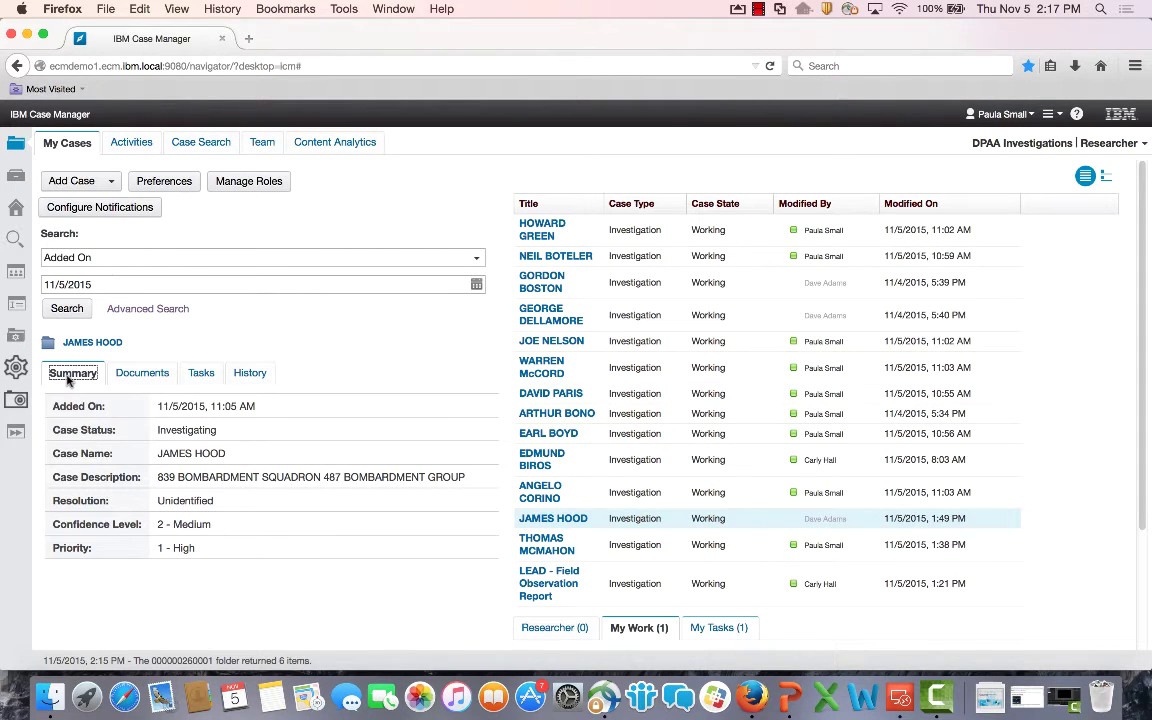
Open the LEAD - Field Observation Report case and show its location map as satellite imagery.
click(565, 592)
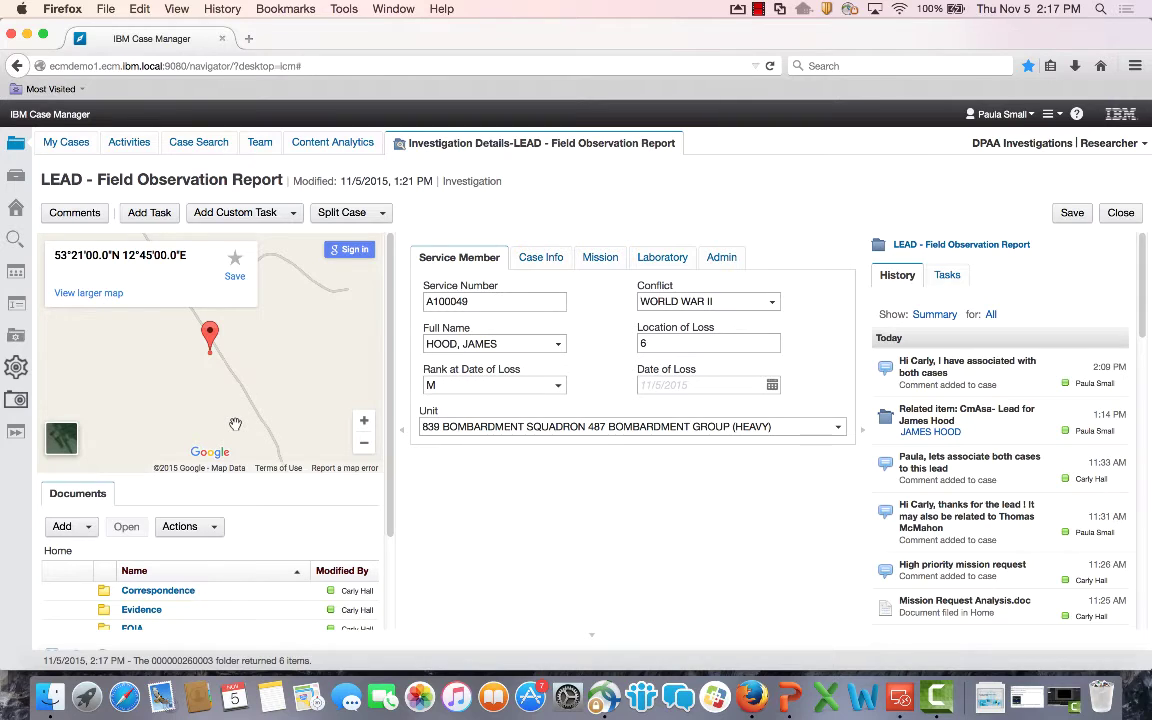
click(365, 446)
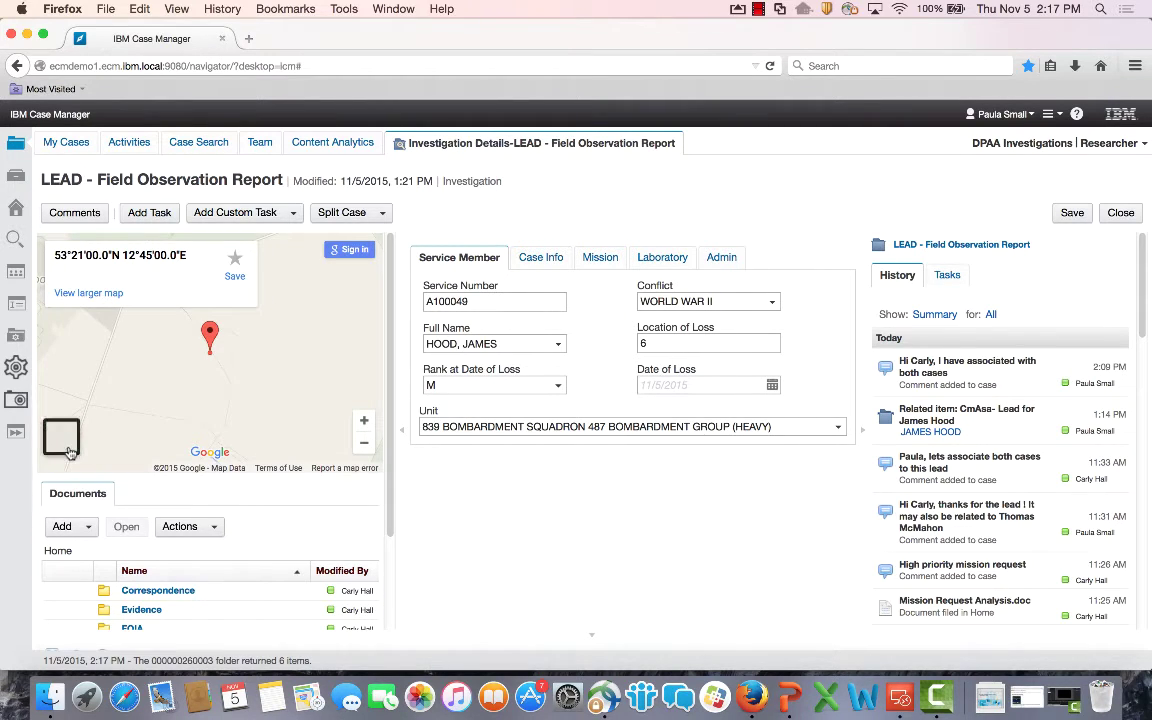
click(64, 445)
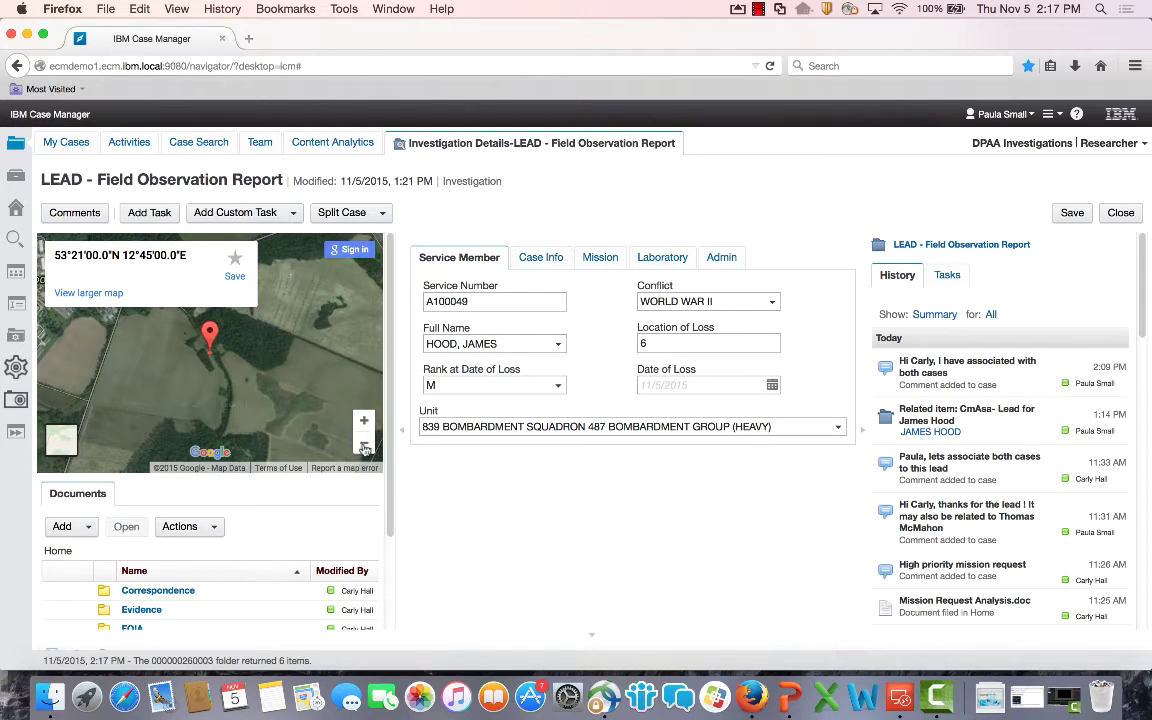
View the lead's Field Lead Image document and read its sticky note, leaving the note unchanged and closing the viewer.
drag(391, 437, 387, 590)
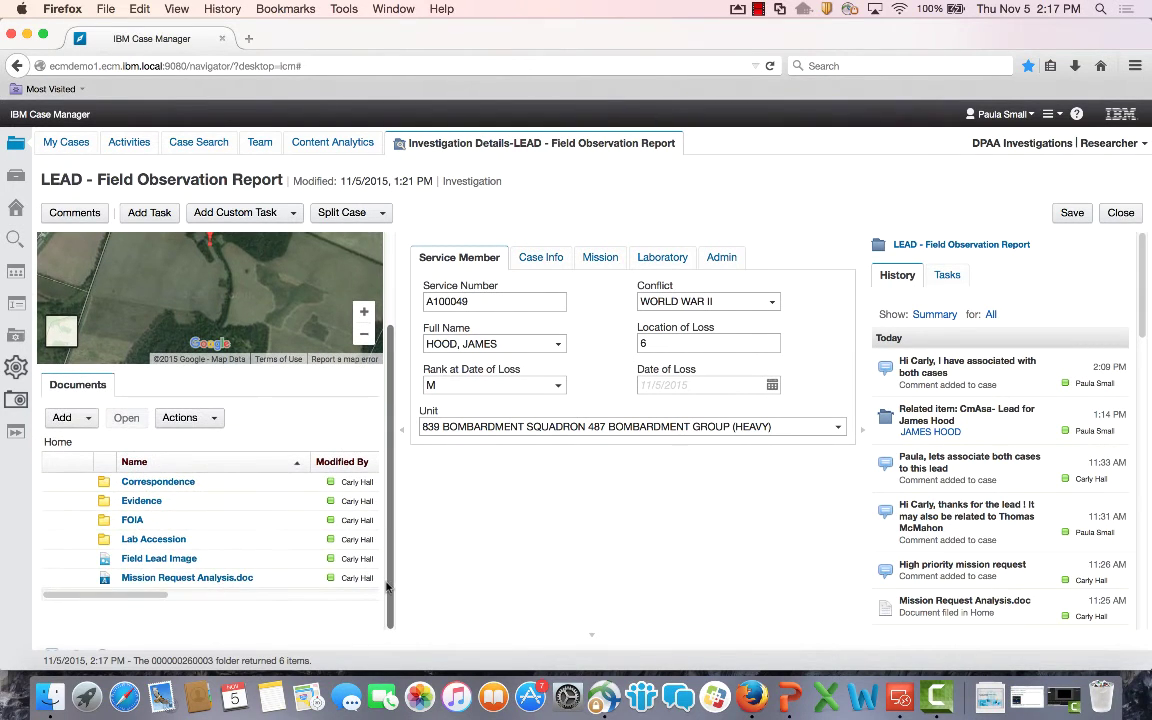
click(171, 566)
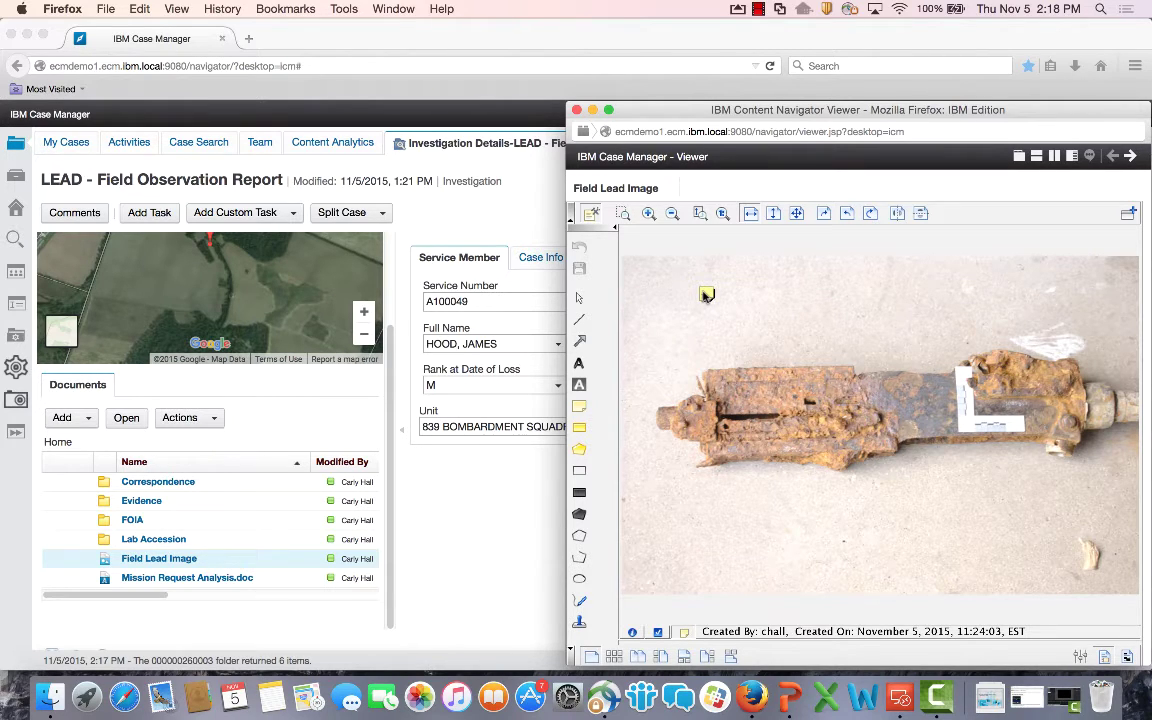
double_click(706, 294)
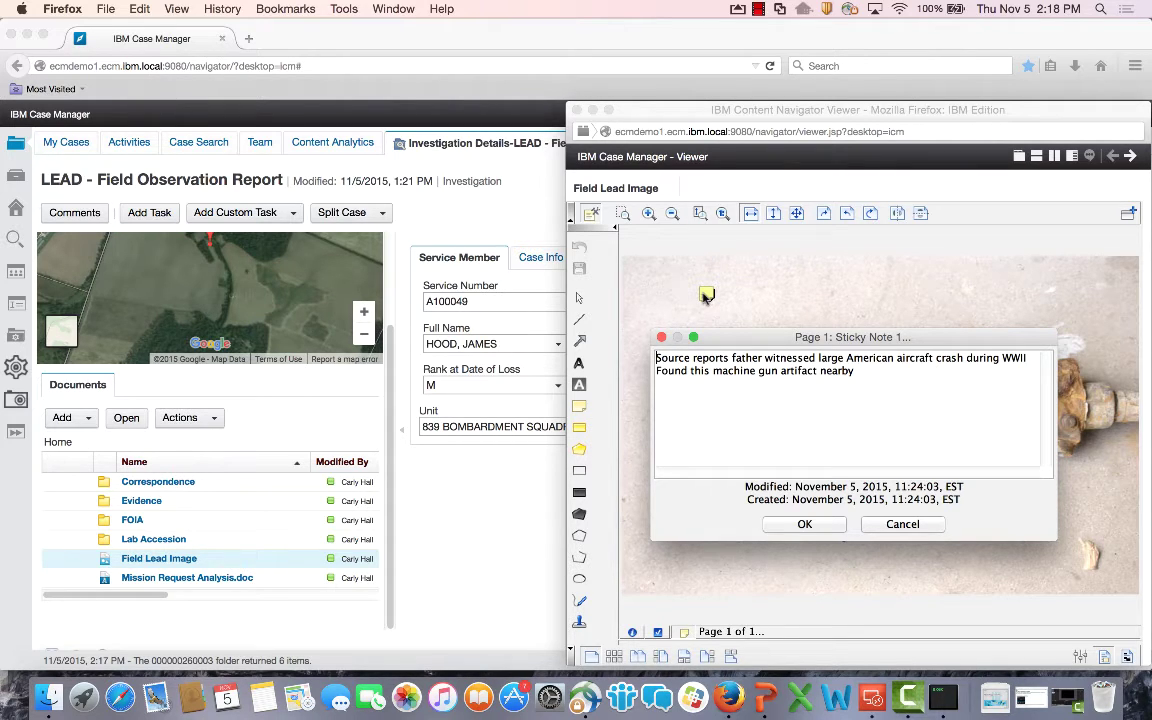
click(902, 525)
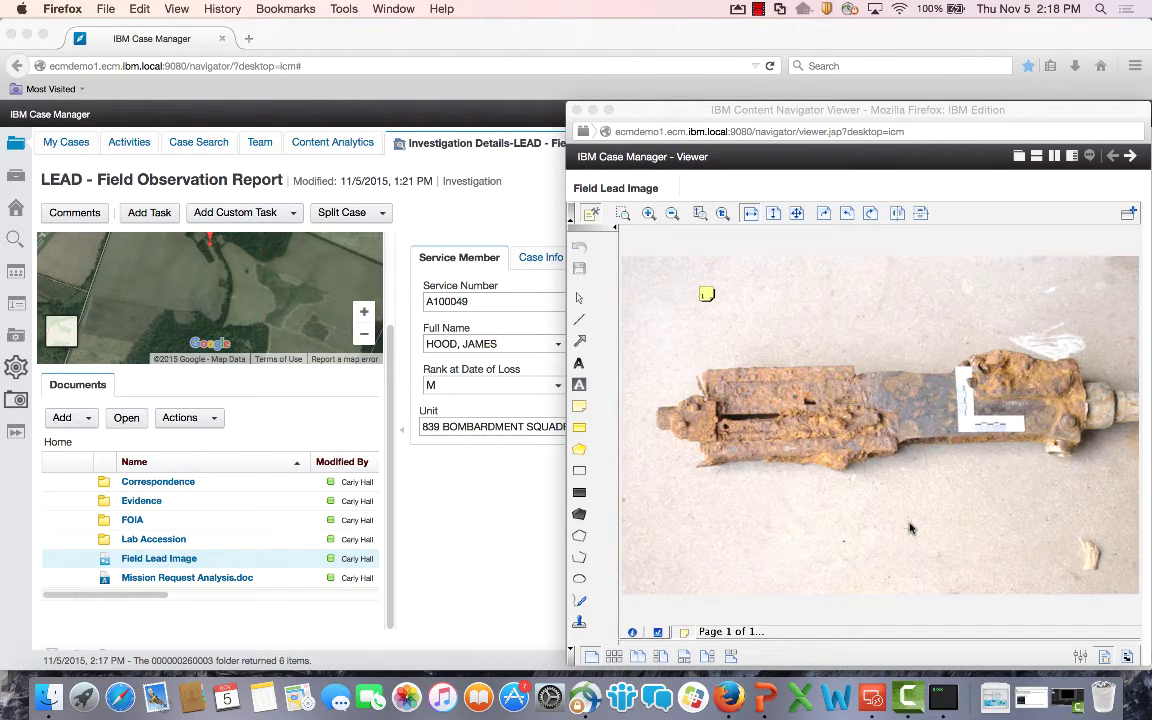
click(577, 110)
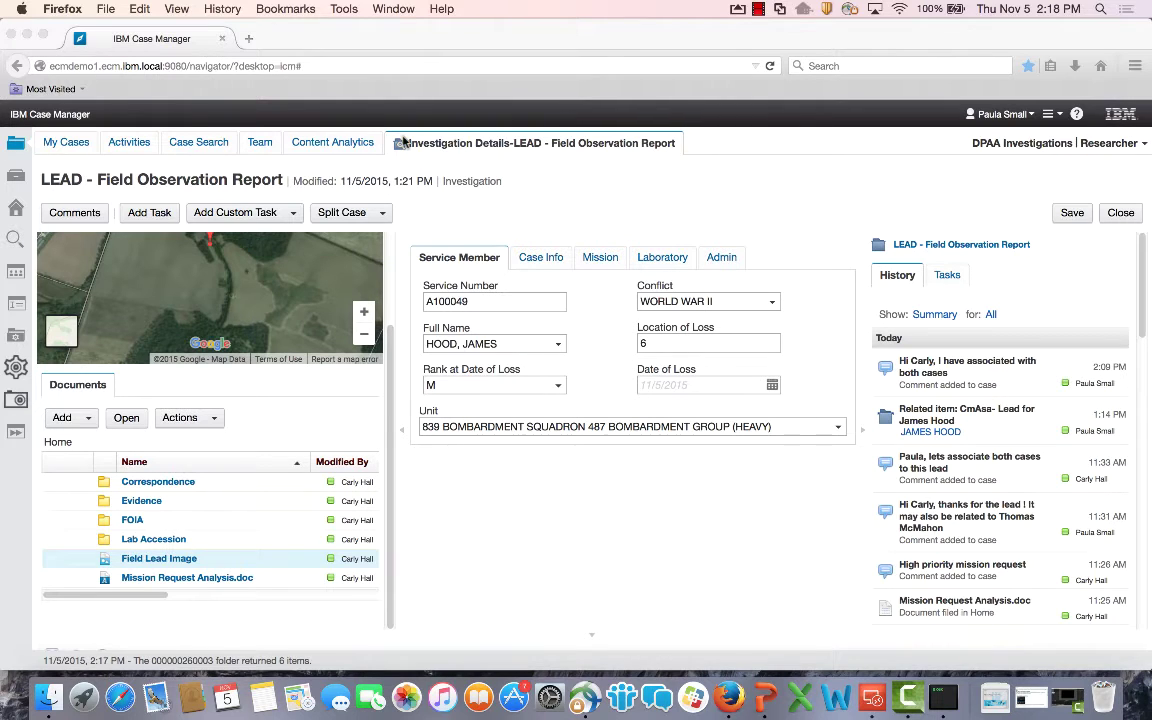
Open Content Analytics and show the facet values for Noun Phrase under Phrase Constituent.
click(344, 145)
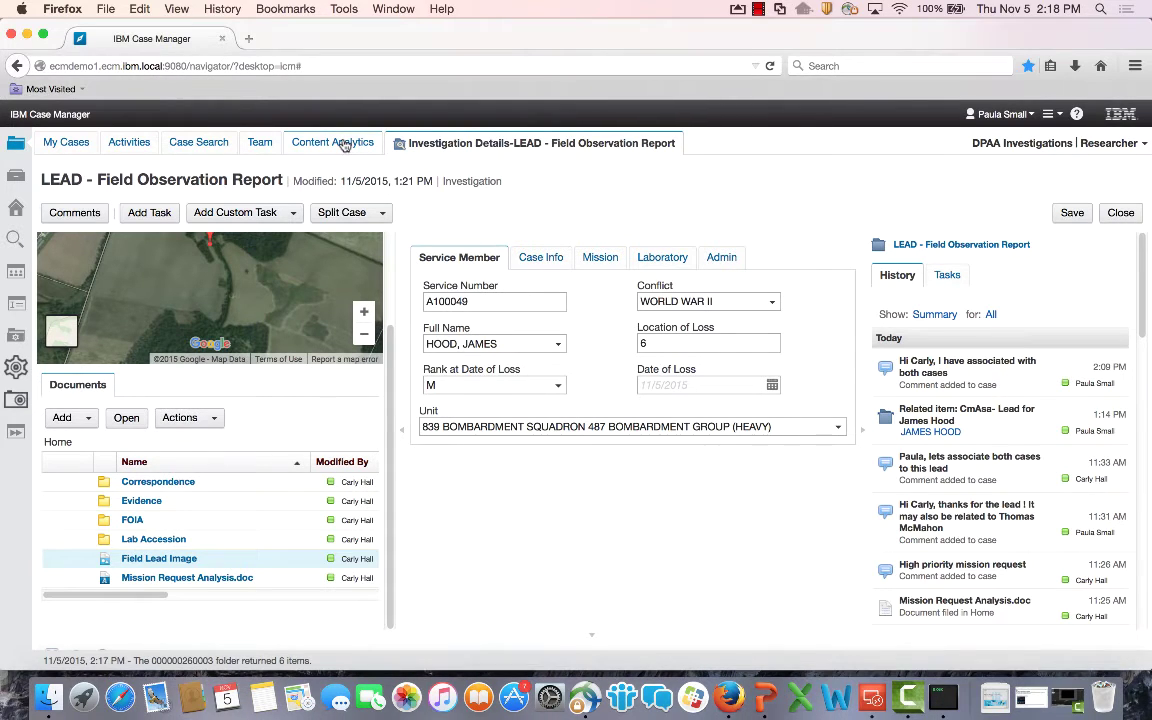
click(344, 145)
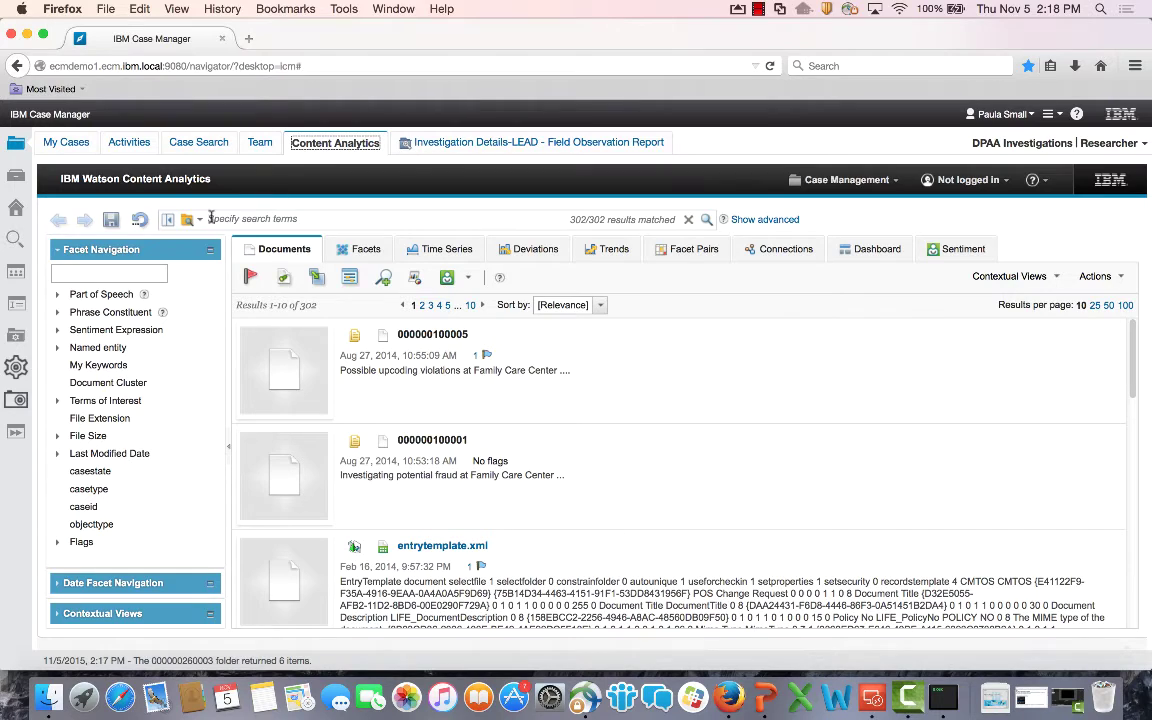
click(366, 249)
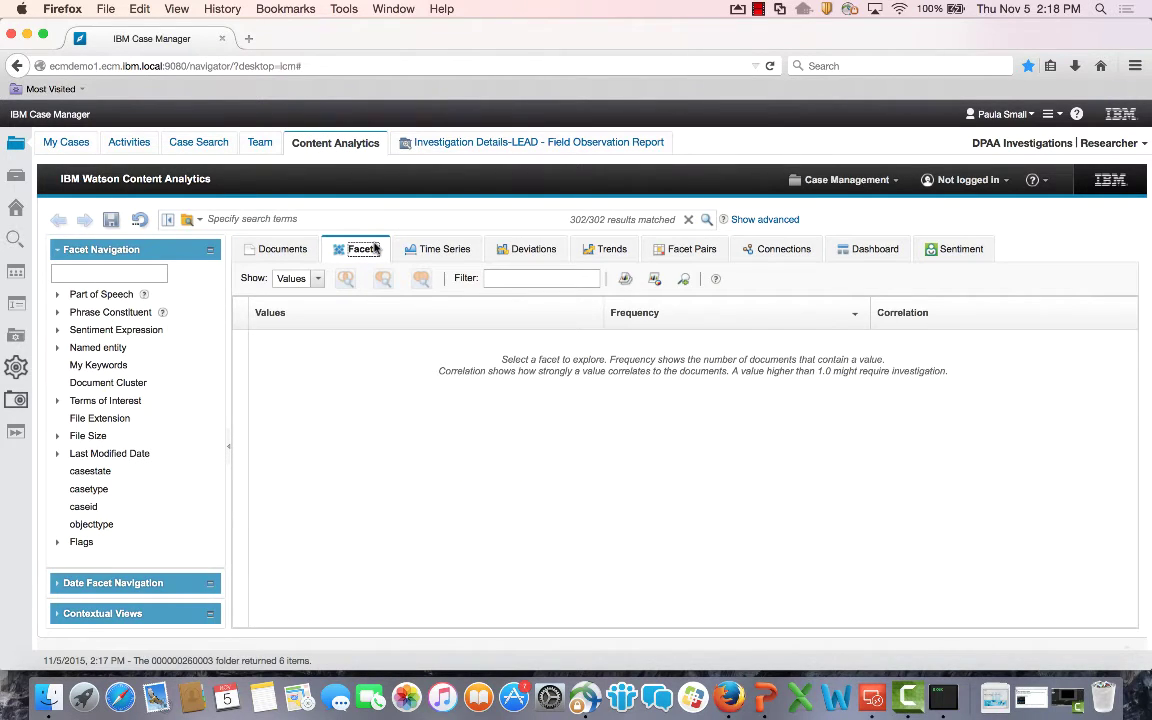
click(62, 313)
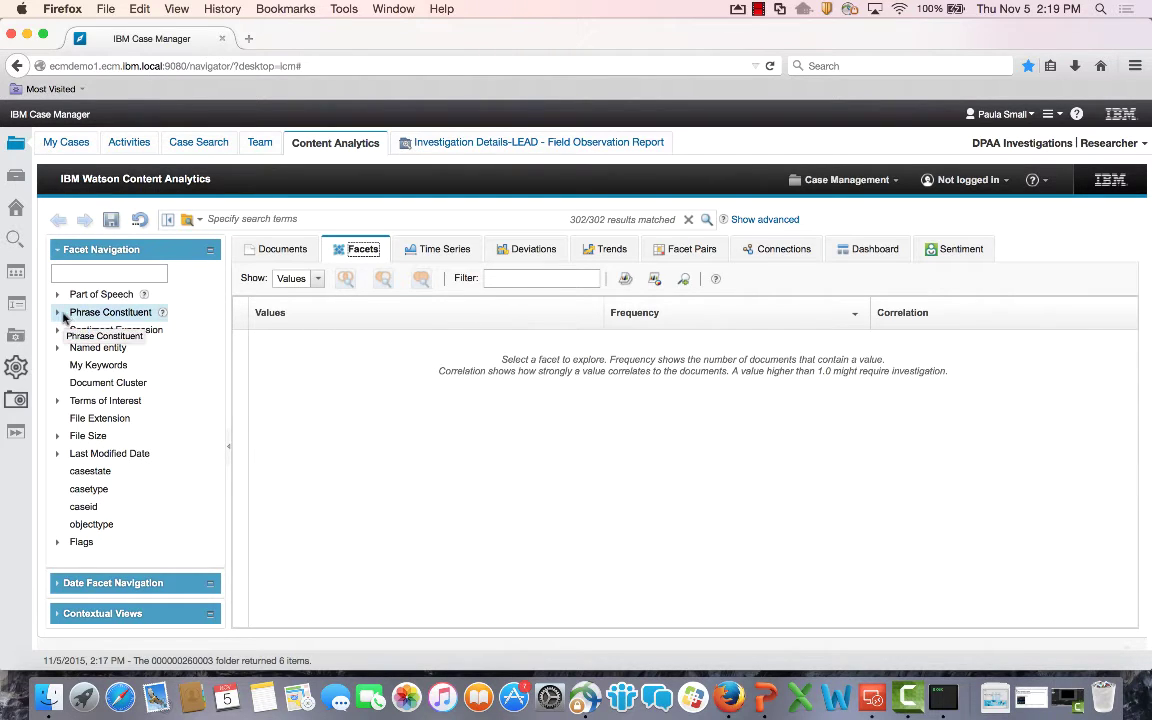
click(100, 330)
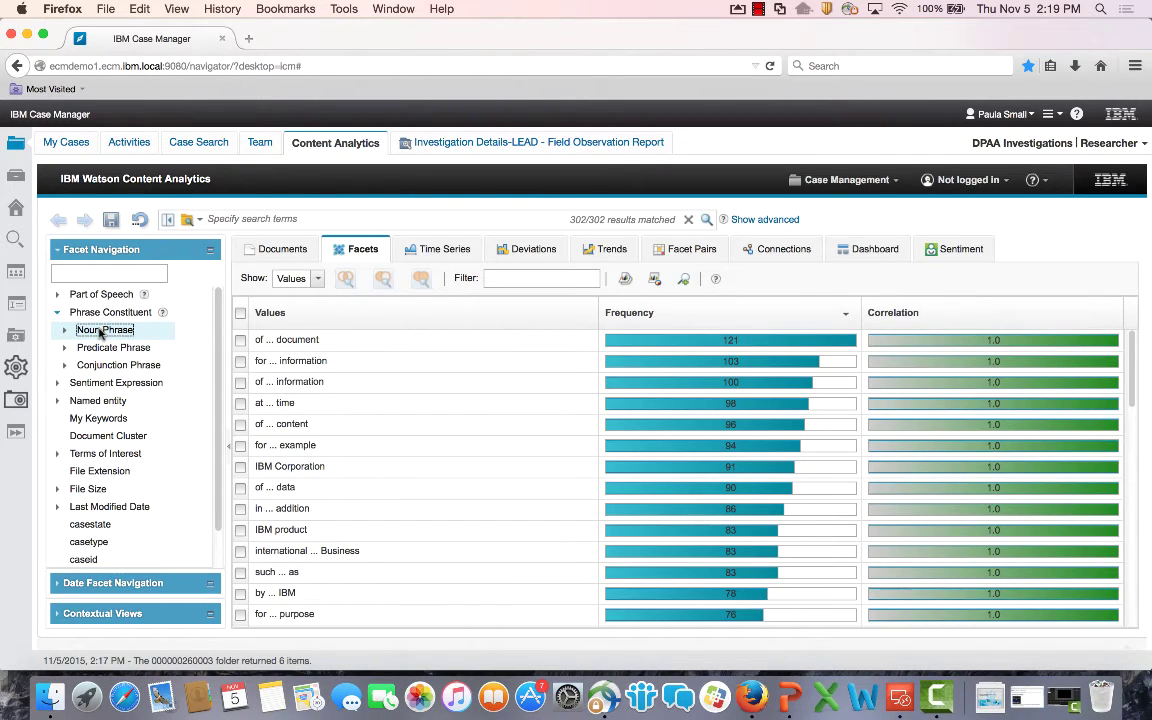
Search the analytics collection for the service member's full name and sort the noun phrases by highest correlation.
click(313, 218)
text(hood)
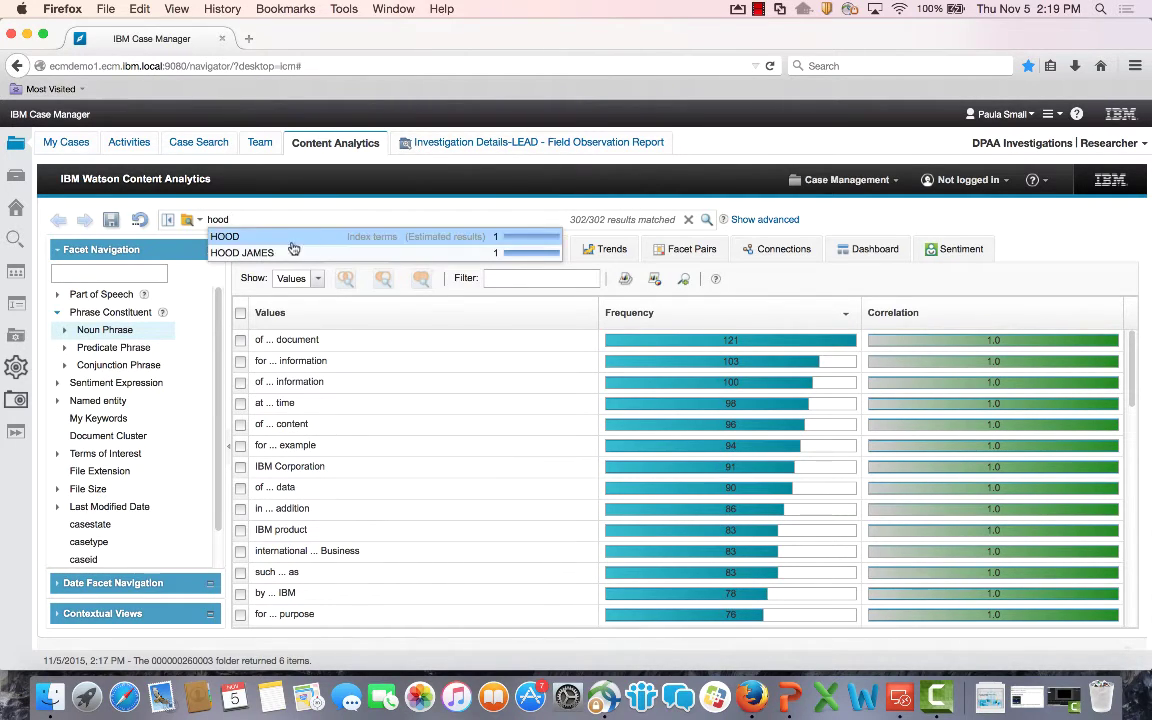
click(294, 252)
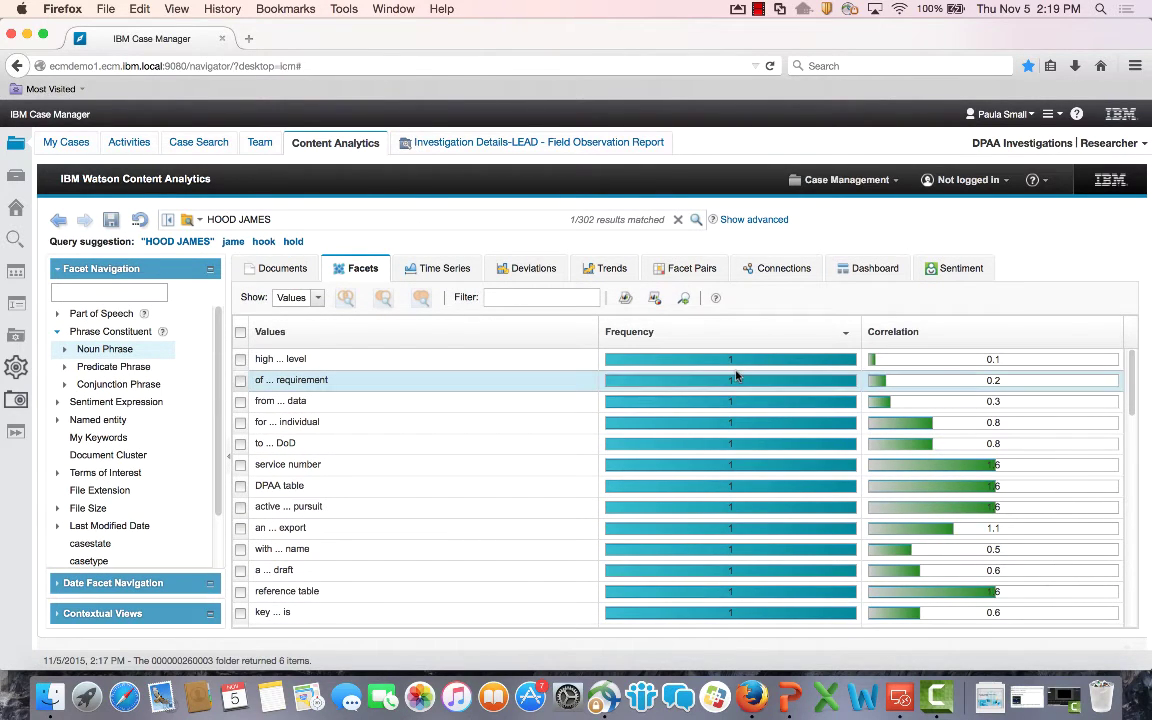
click(935, 338)
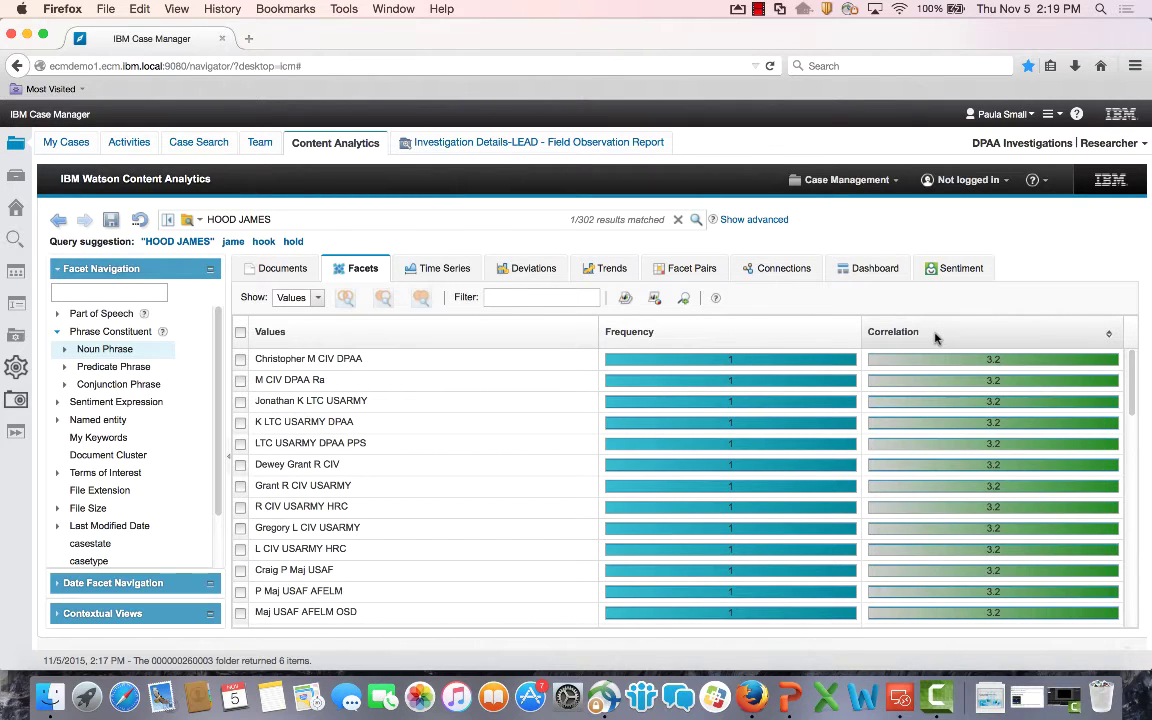
Examine the Person and Location facet values under Named entity for the searched service member.
click(58, 421)
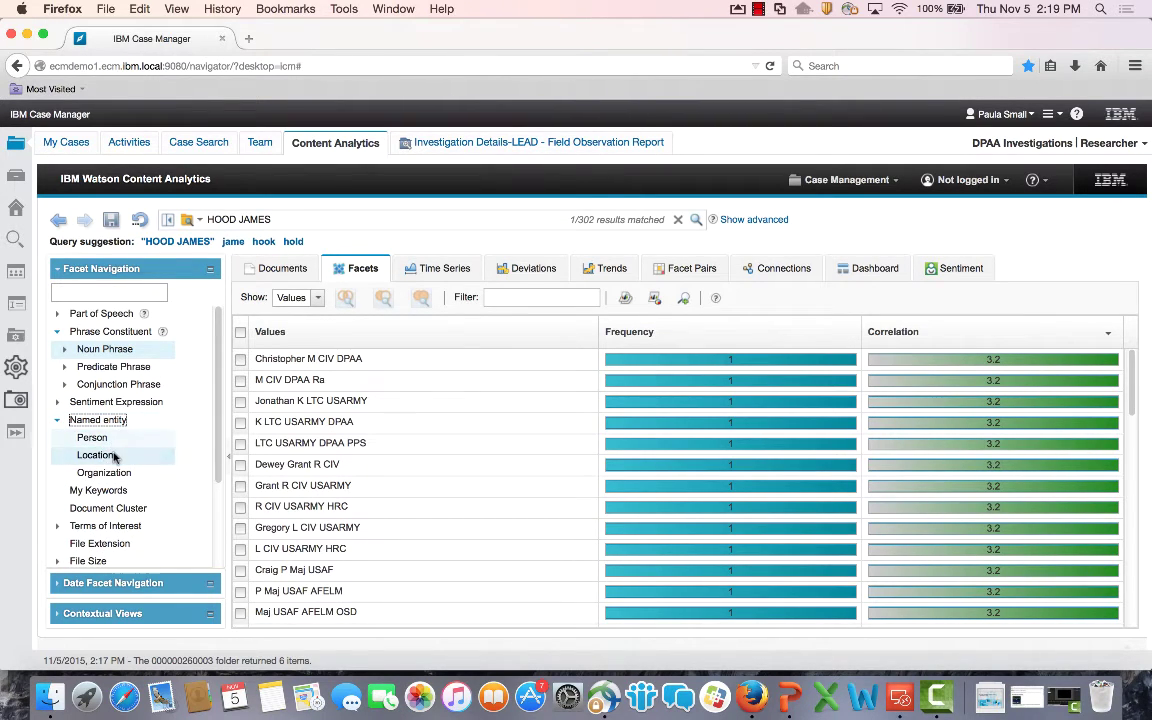
click(95, 438)
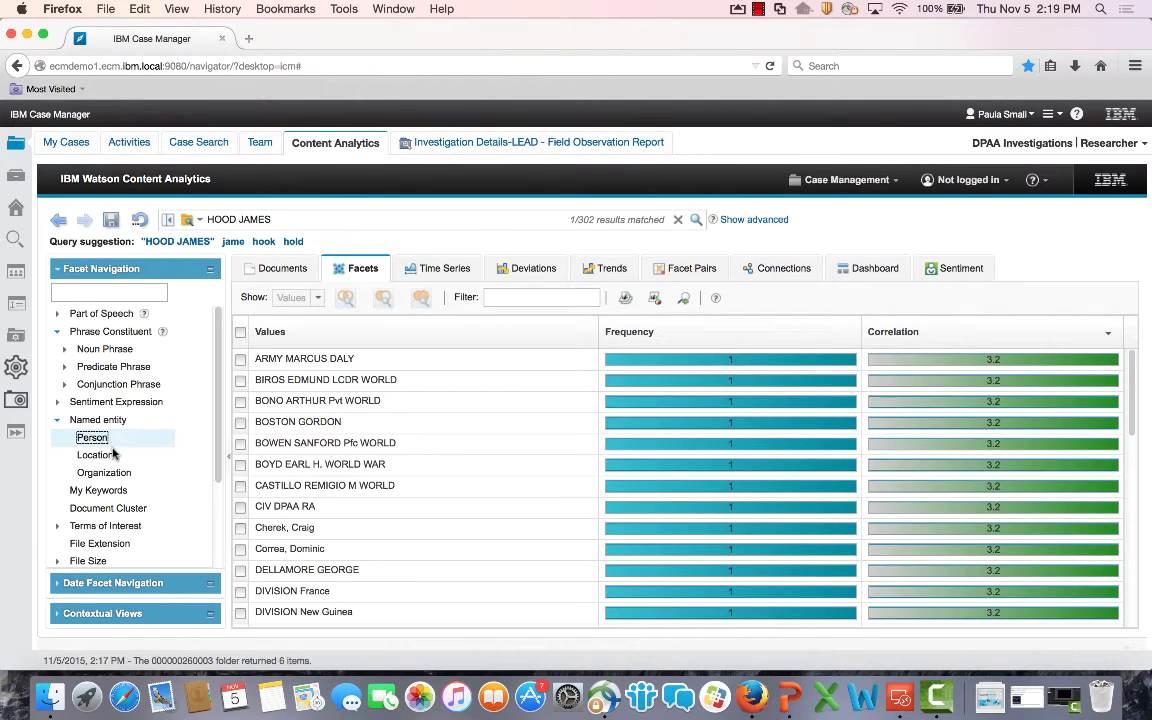
click(112, 455)
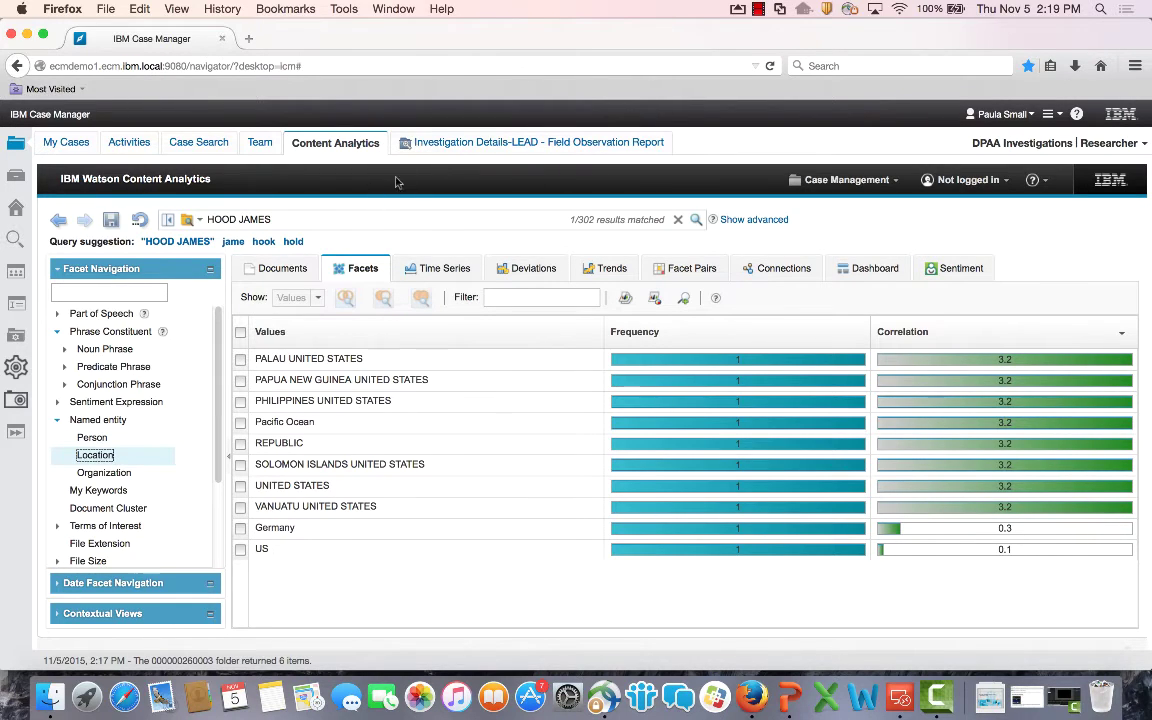
Return to the Field Observation Report lead and search for a related case to add by Case Name, using the service member's first name.
click(447, 148)
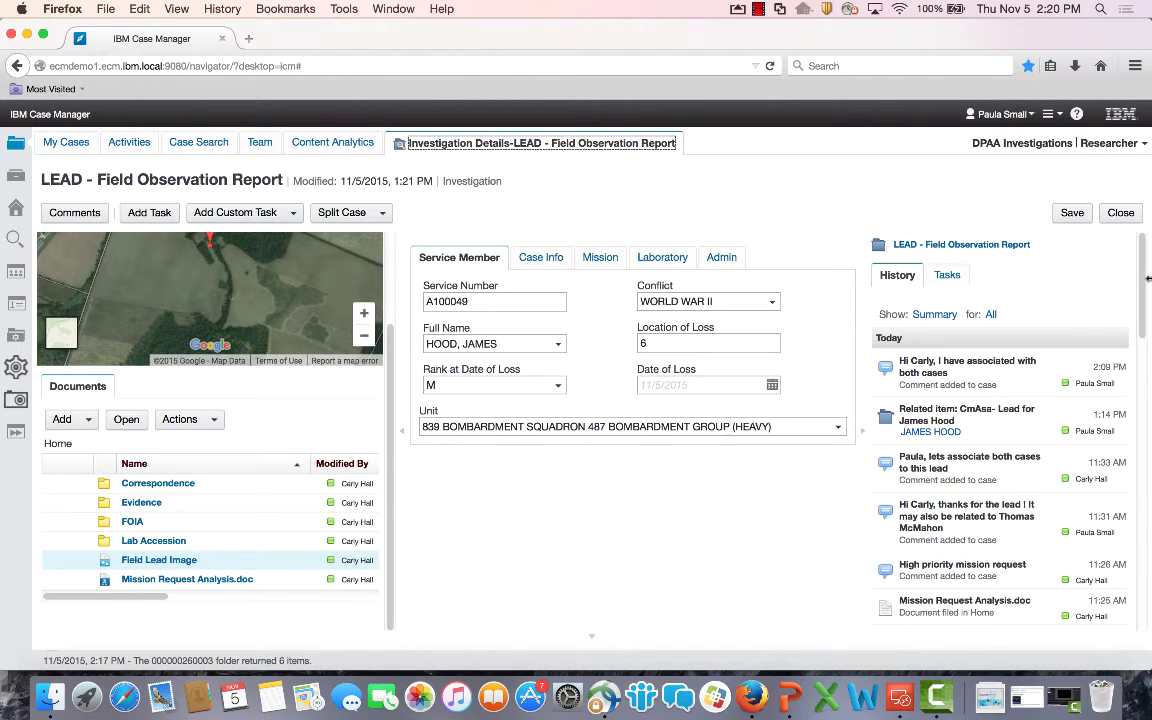
scroll(1131, 458, down, 10)
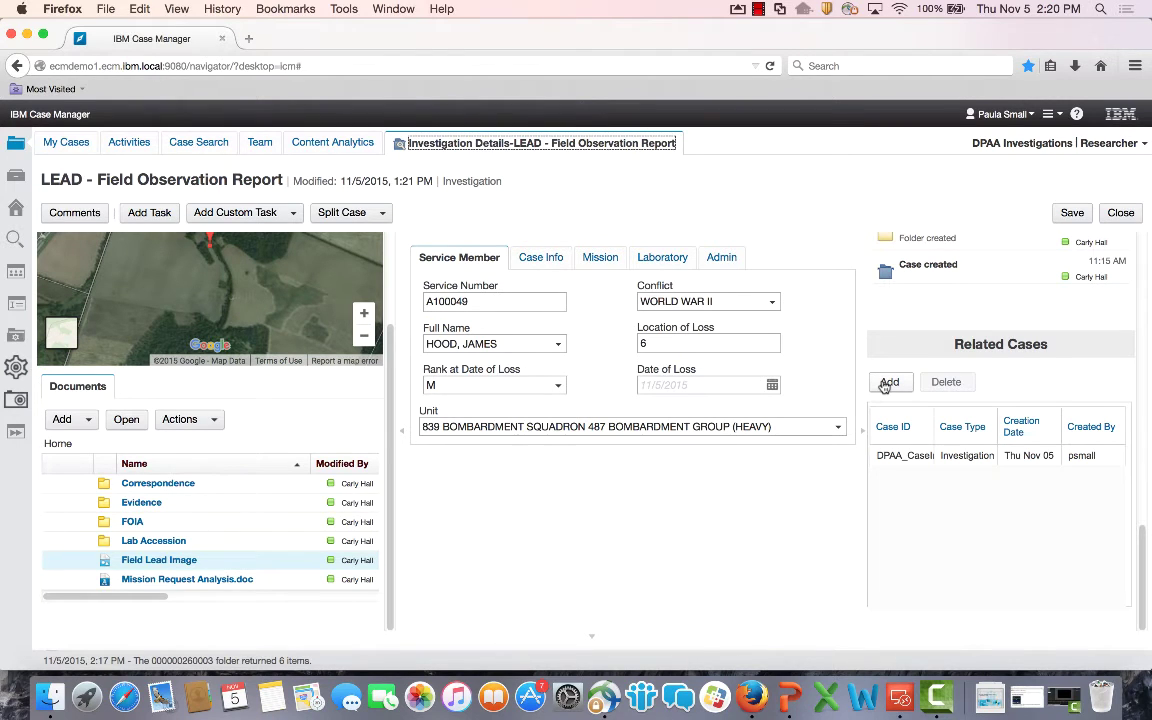
click(886, 384)
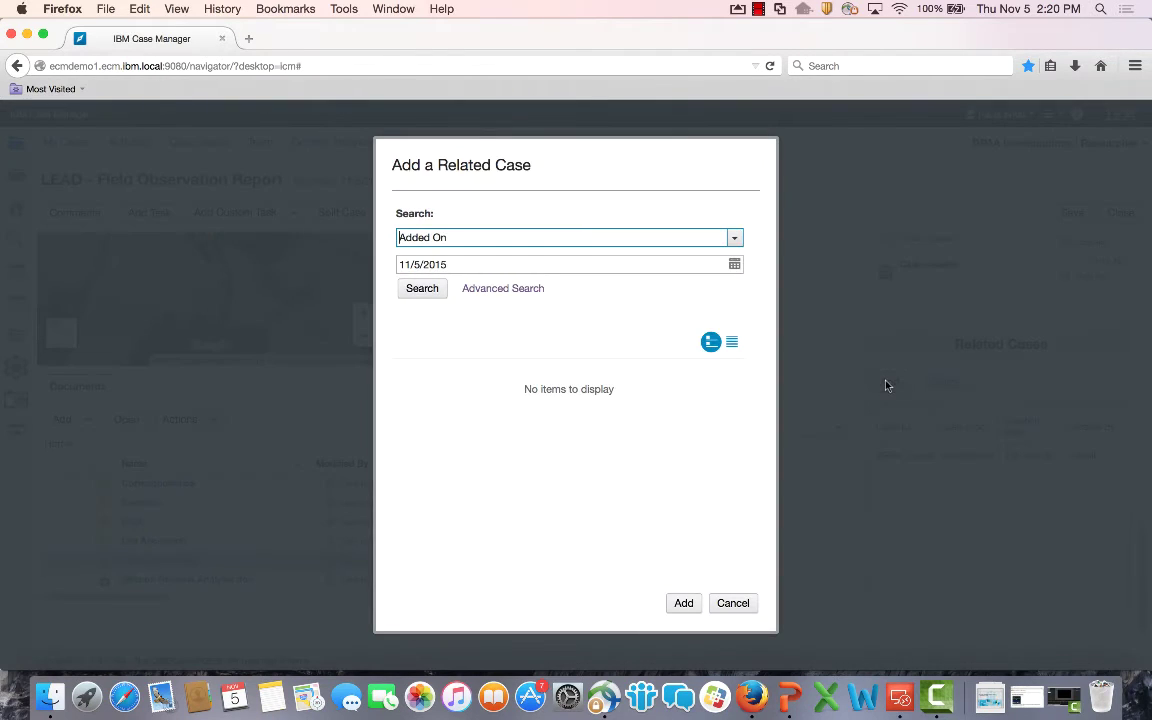
click(738, 240)
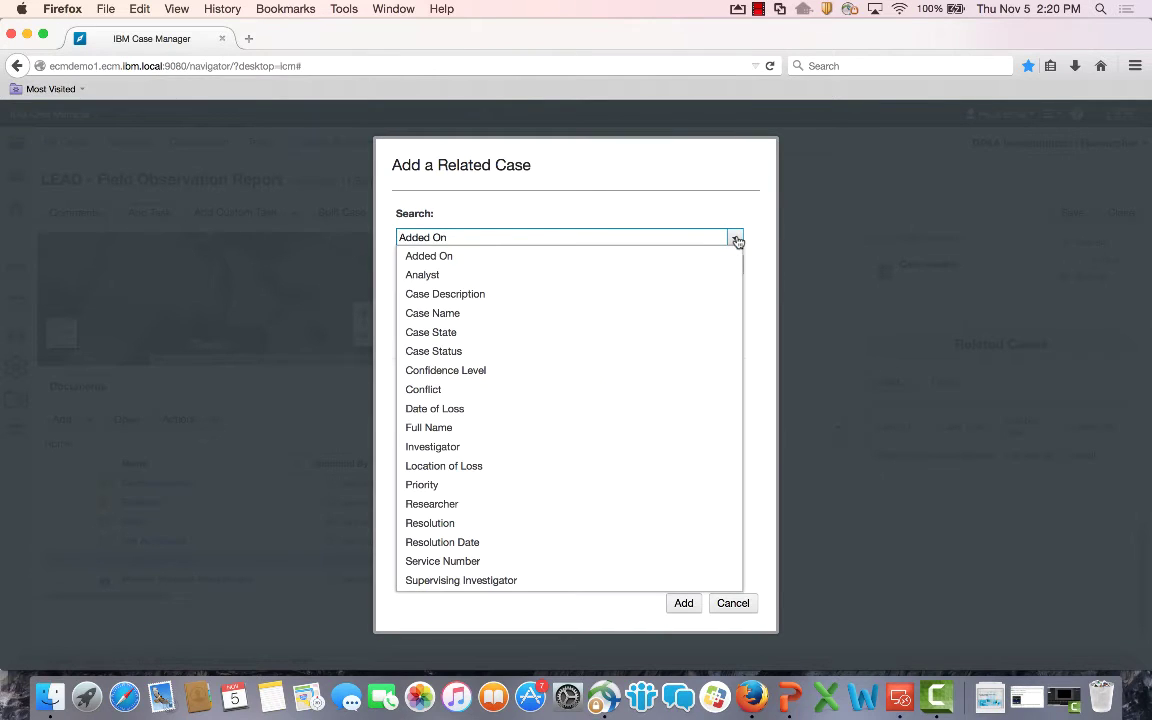
click(545, 318)
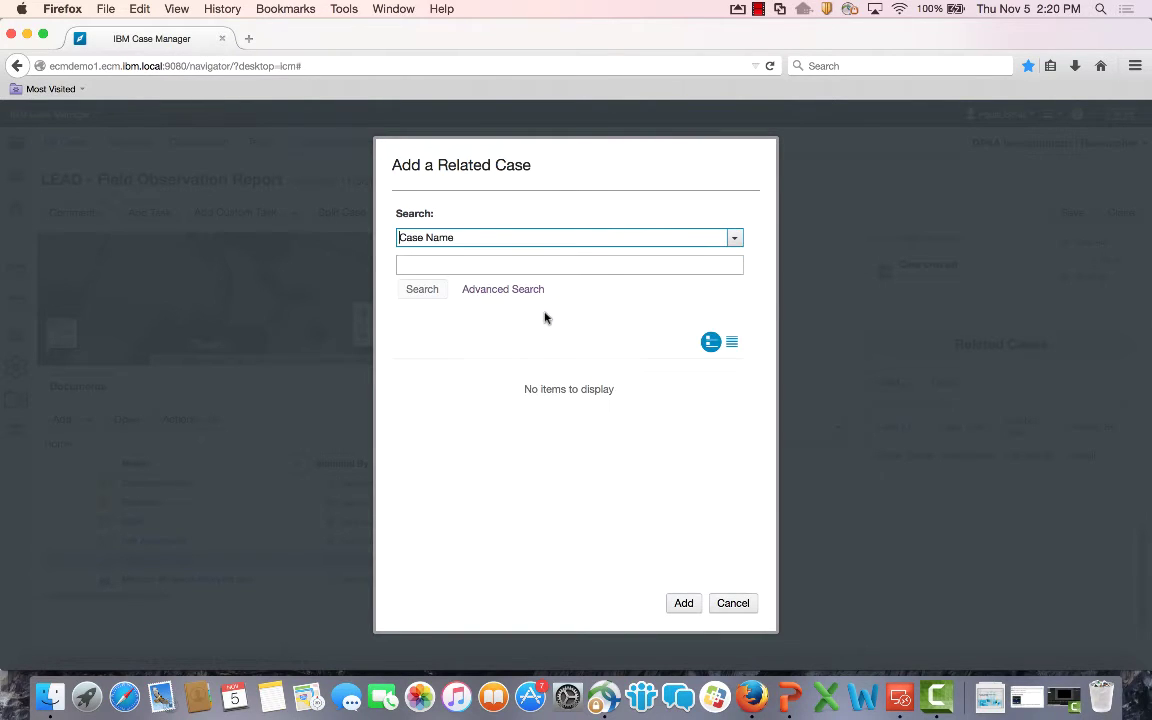
click(465, 264)
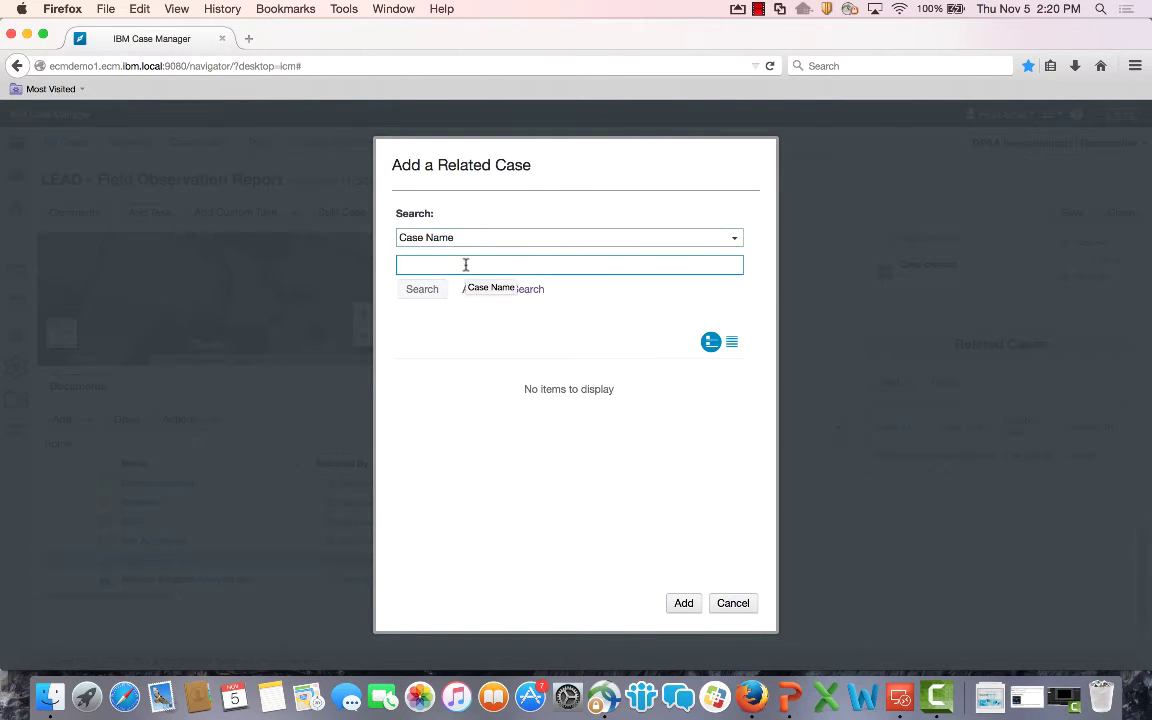
text(James)
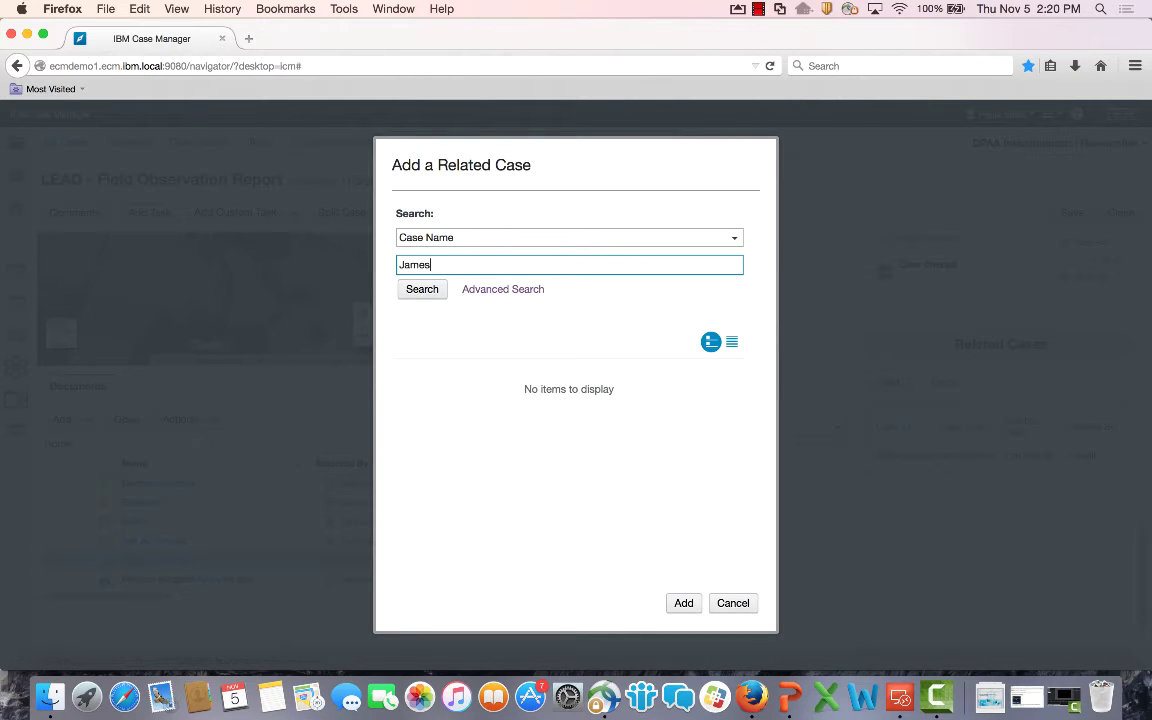
click(425, 291)
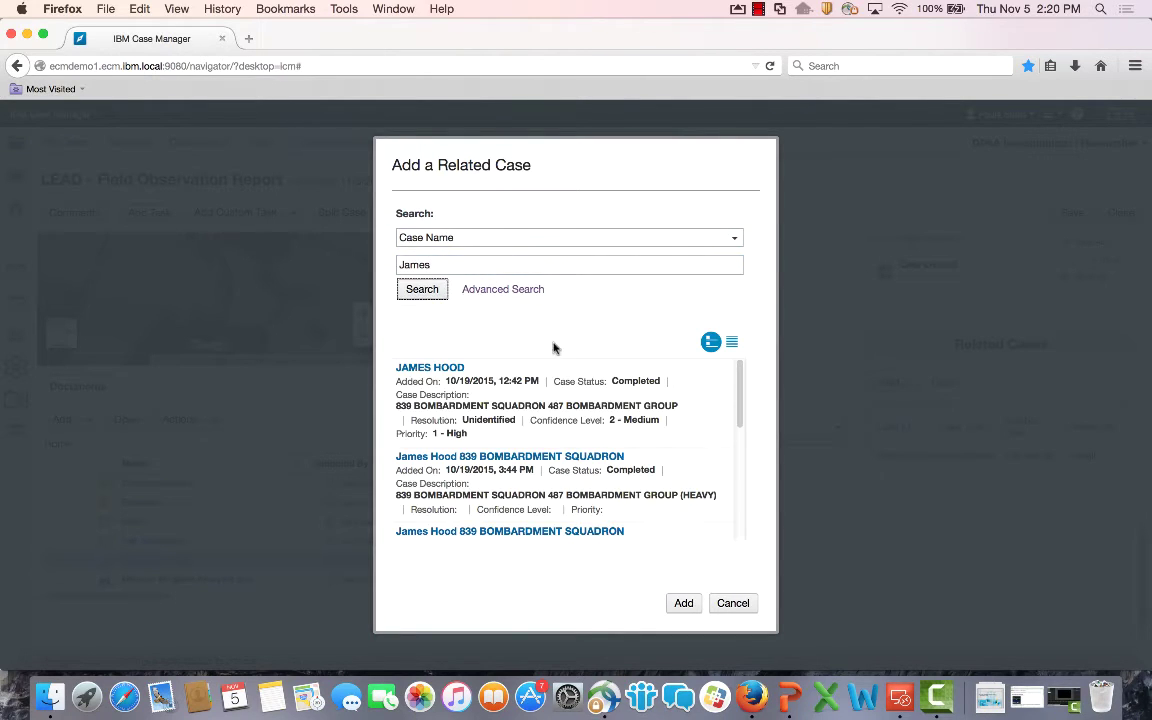
Select the service member's case added on 11/5/2015 in the search results, then cancel without adding it as related.
drag(737, 412, 620, 524)
scroll(728, 522, up, 3)
scroll(728, 522, down, 5)
click(704, 497)
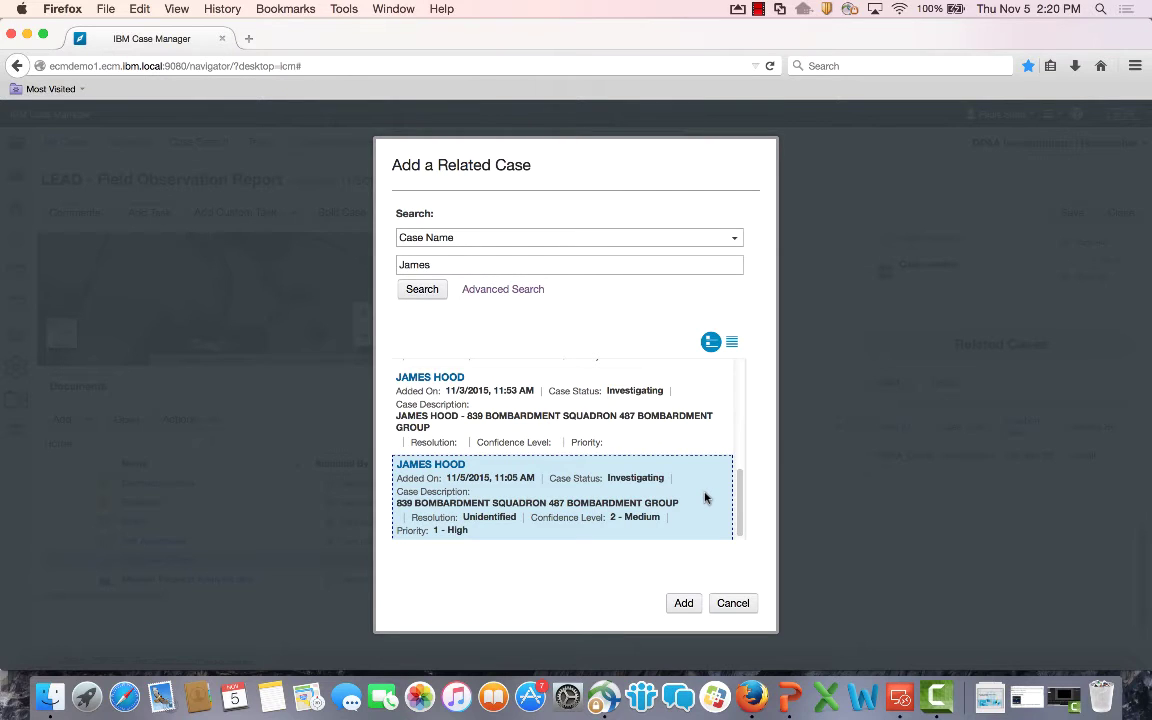
click(746, 605)
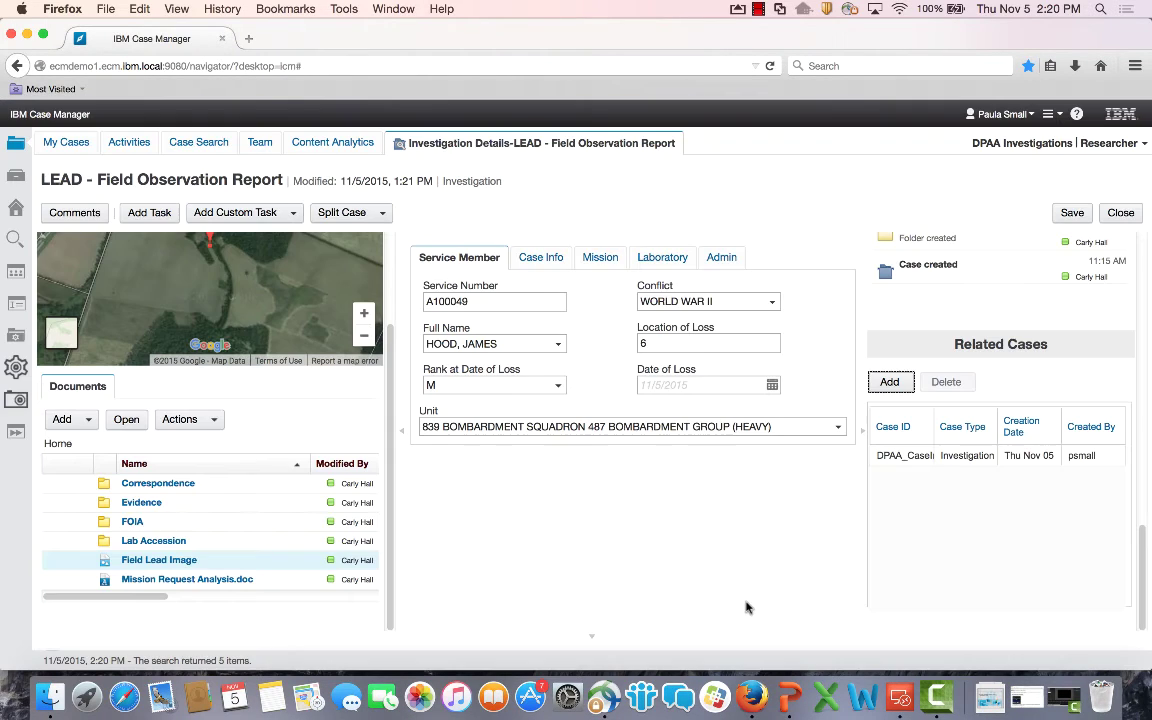
Close the lead, open the Investigate Case work item in My Work, and send it on as a Mission Request.
click(1120, 214)
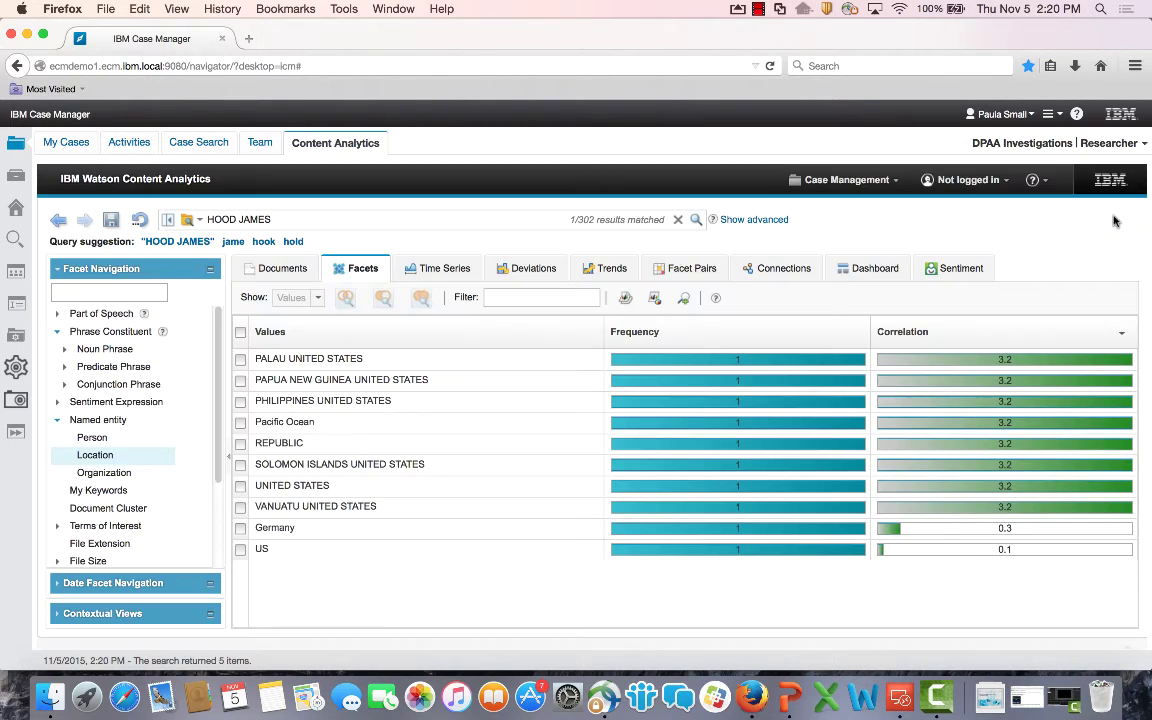
click(66, 143)
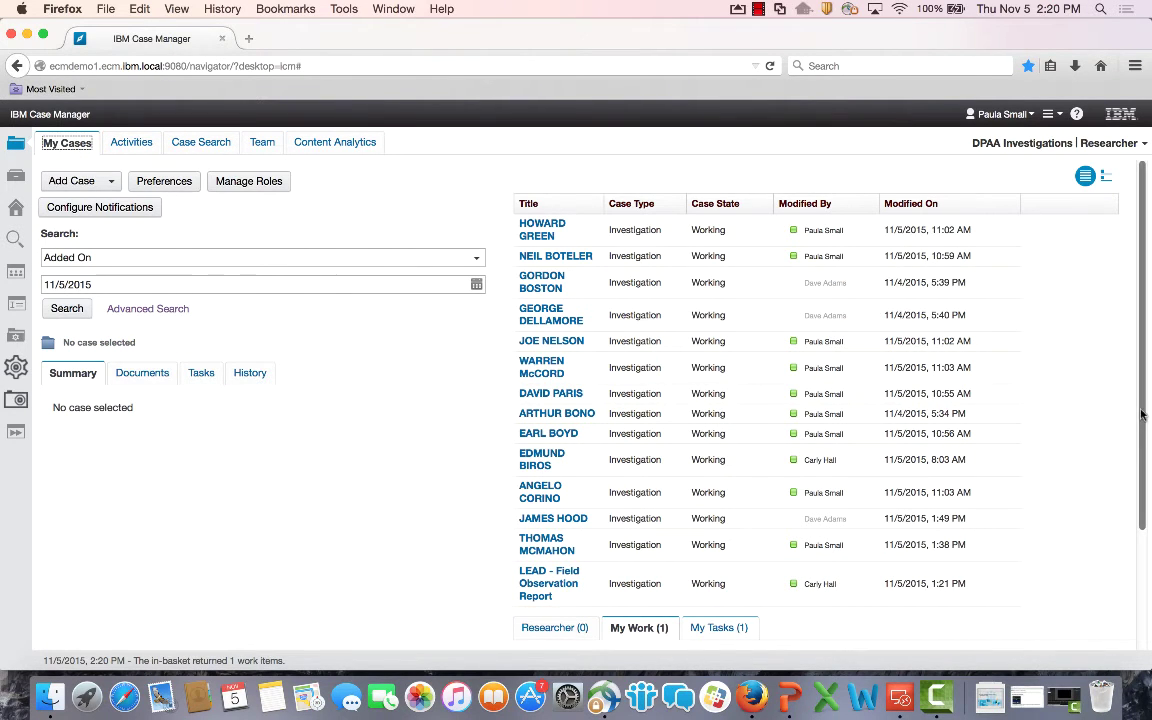
scroll(1146, 418, down, 3)
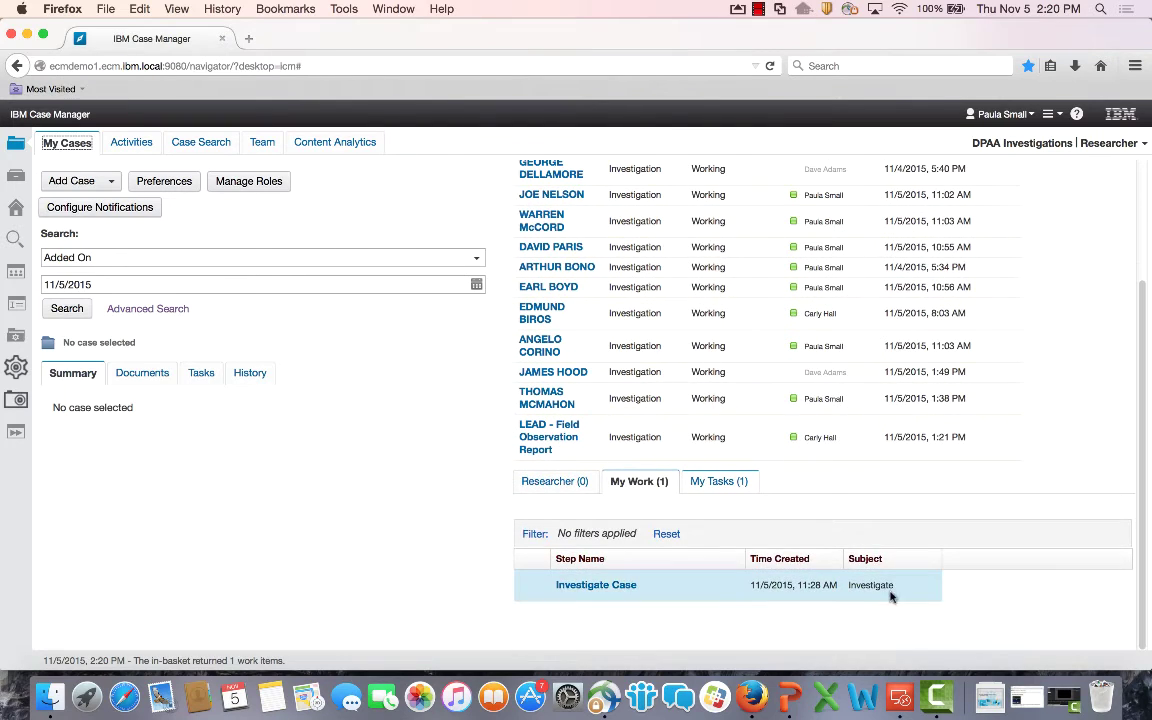
click(602, 588)
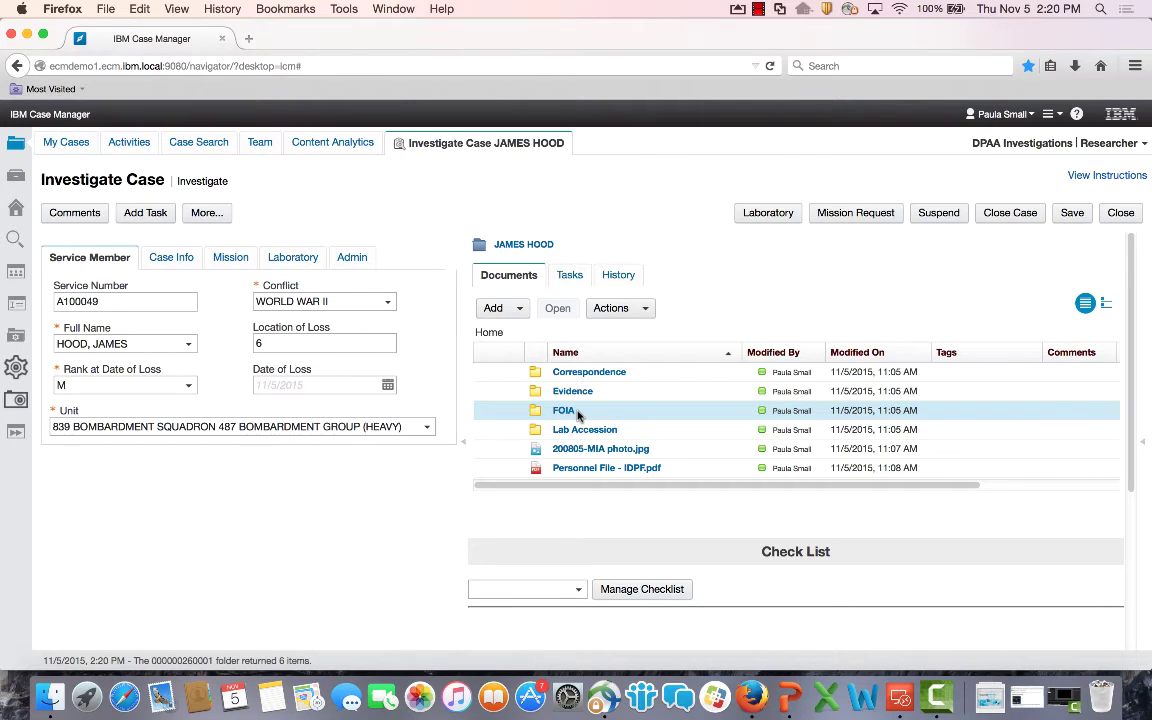
click(856, 213)
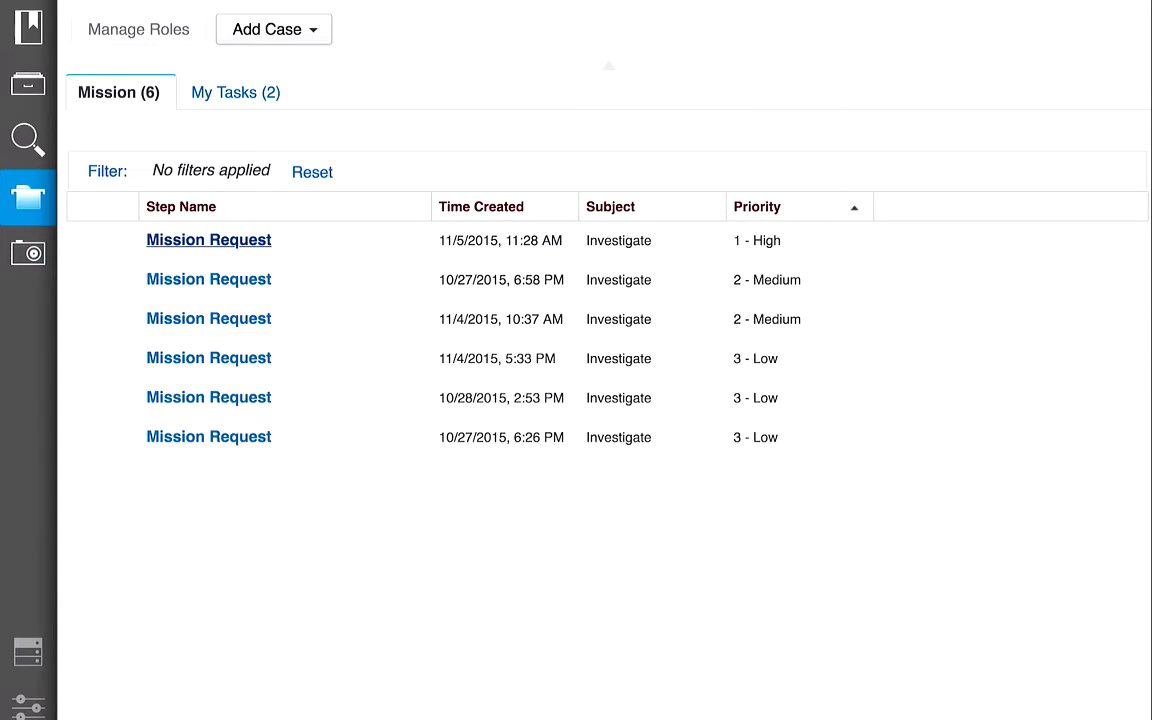
Open the high-priority Mission Request, dismiss its instructions, and view 200805-MIA photo.jpg.
click(209, 240)
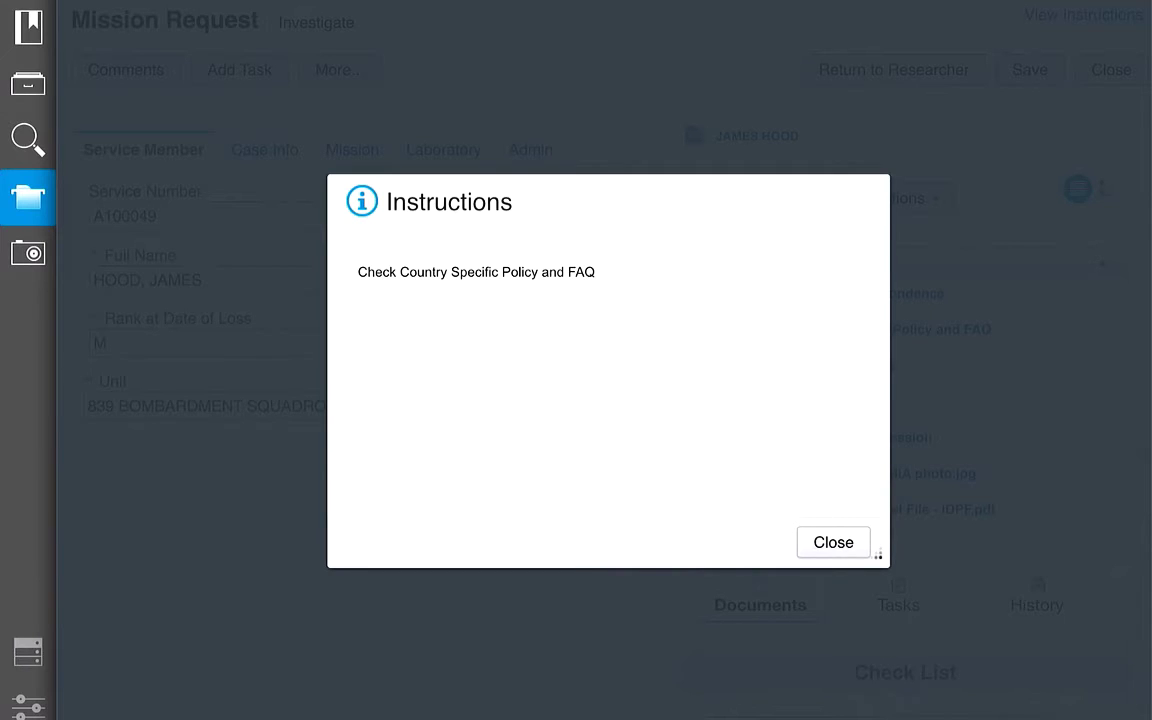
click(833, 542)
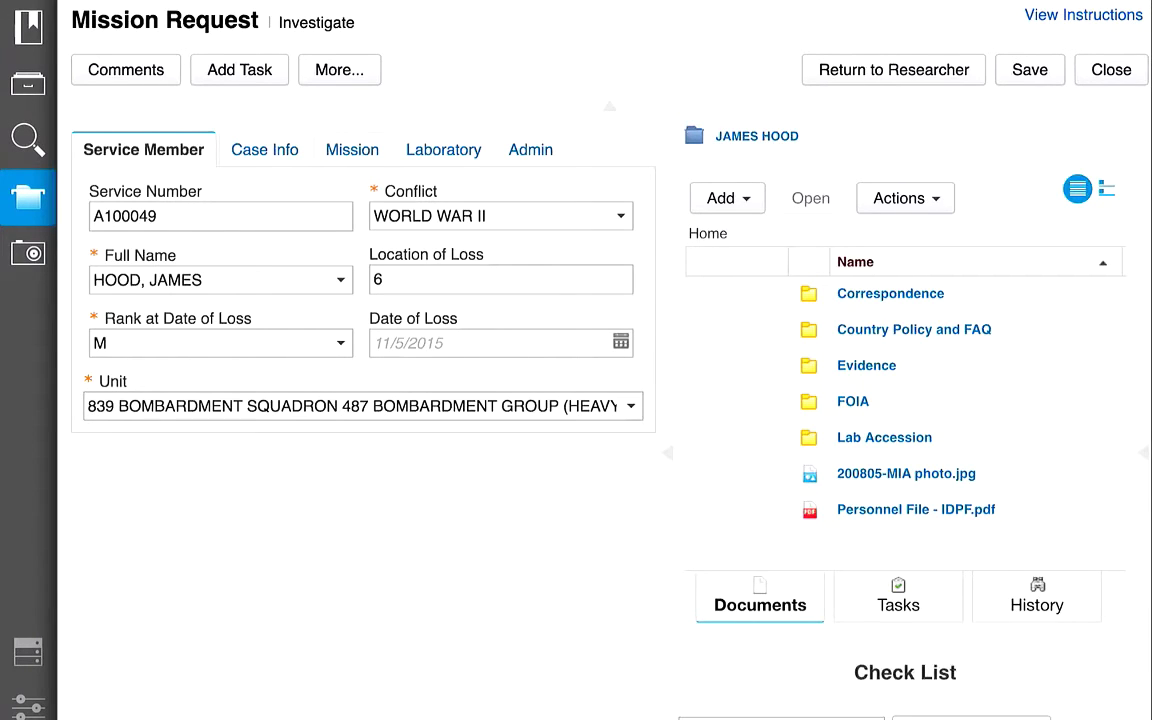
click(906, 474)
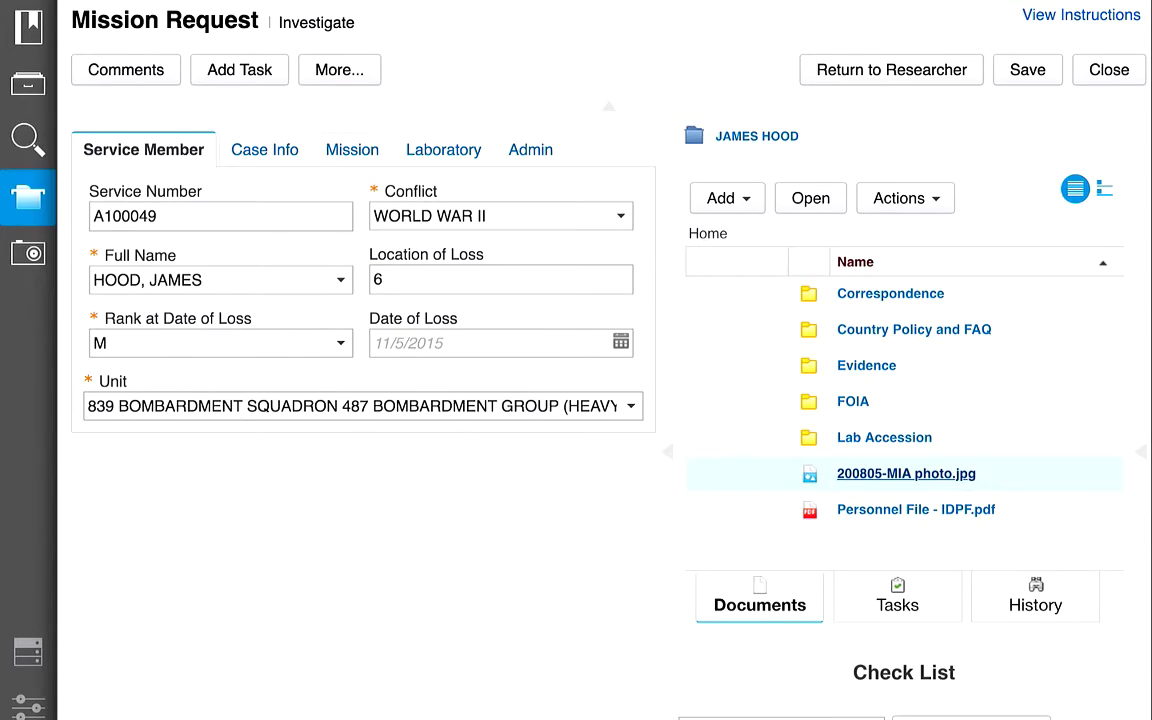
Start adding a document to the case from the local system, choosing the Camera Roll photo as its file.
click(728, 198)
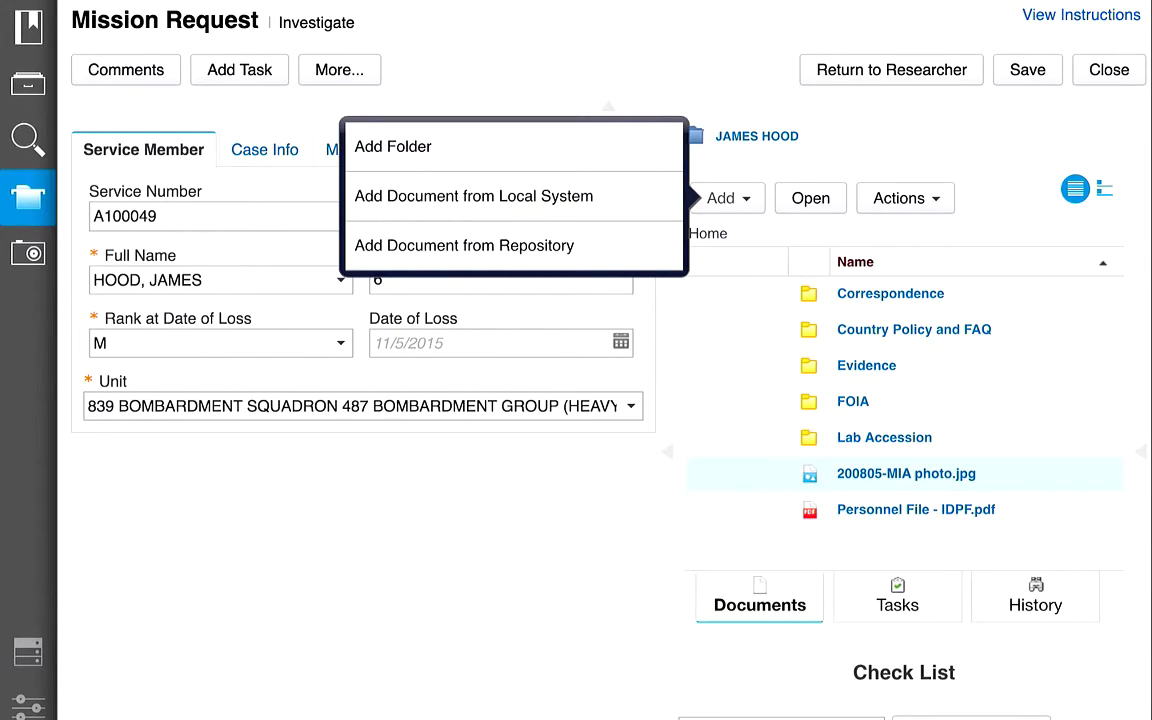
click(473, 196)
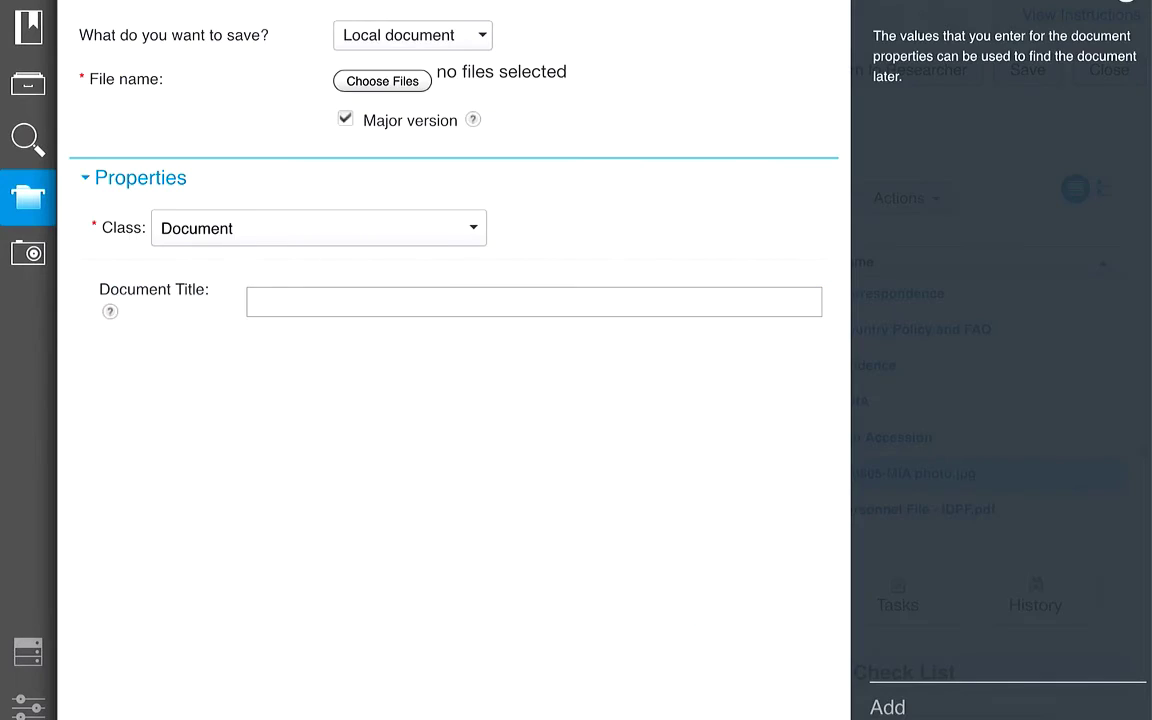
click(382, 81)
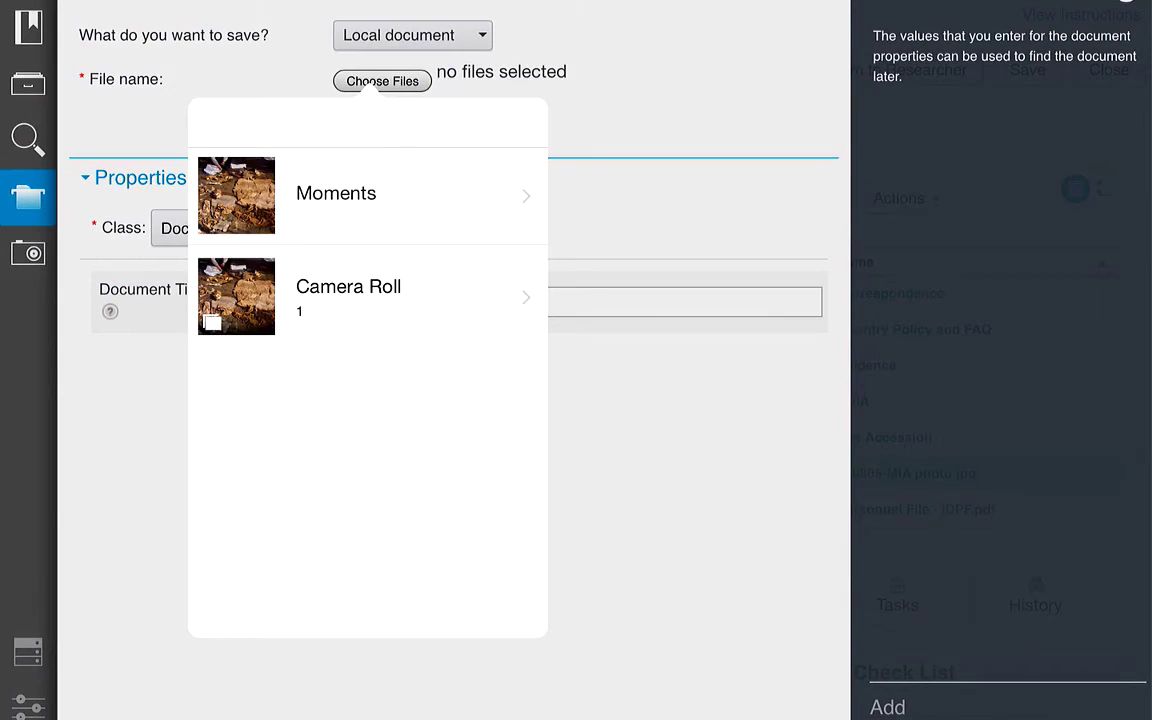
click(348, 290)
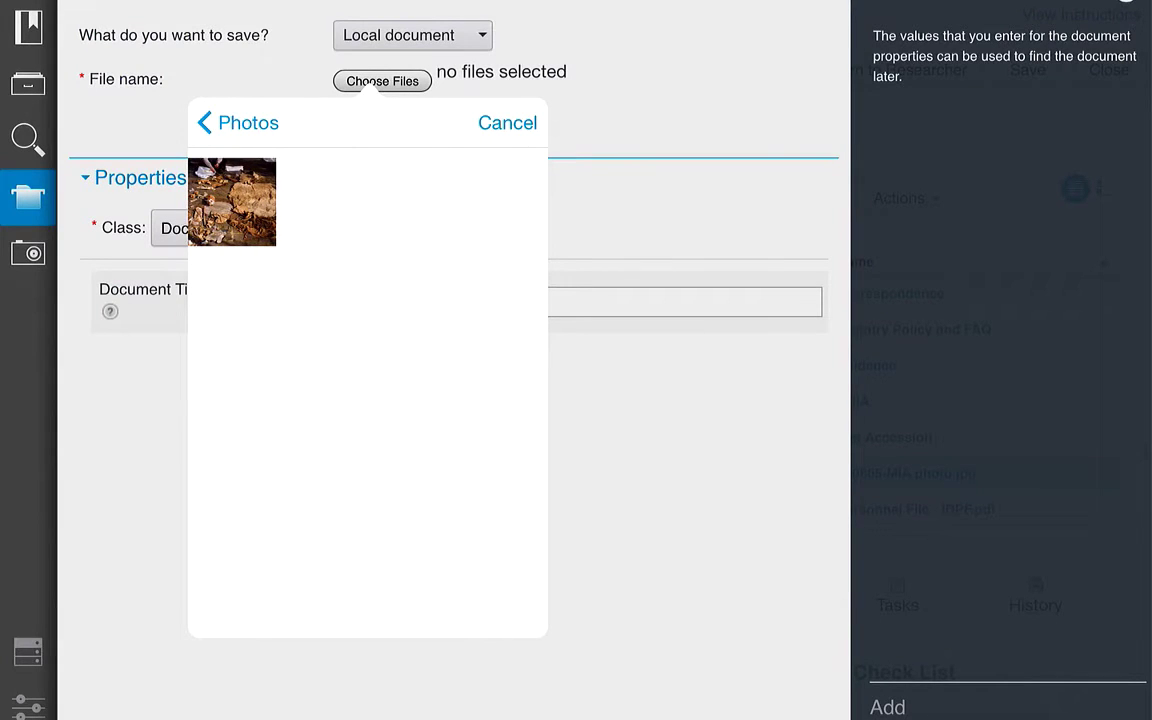
click(231, 201)
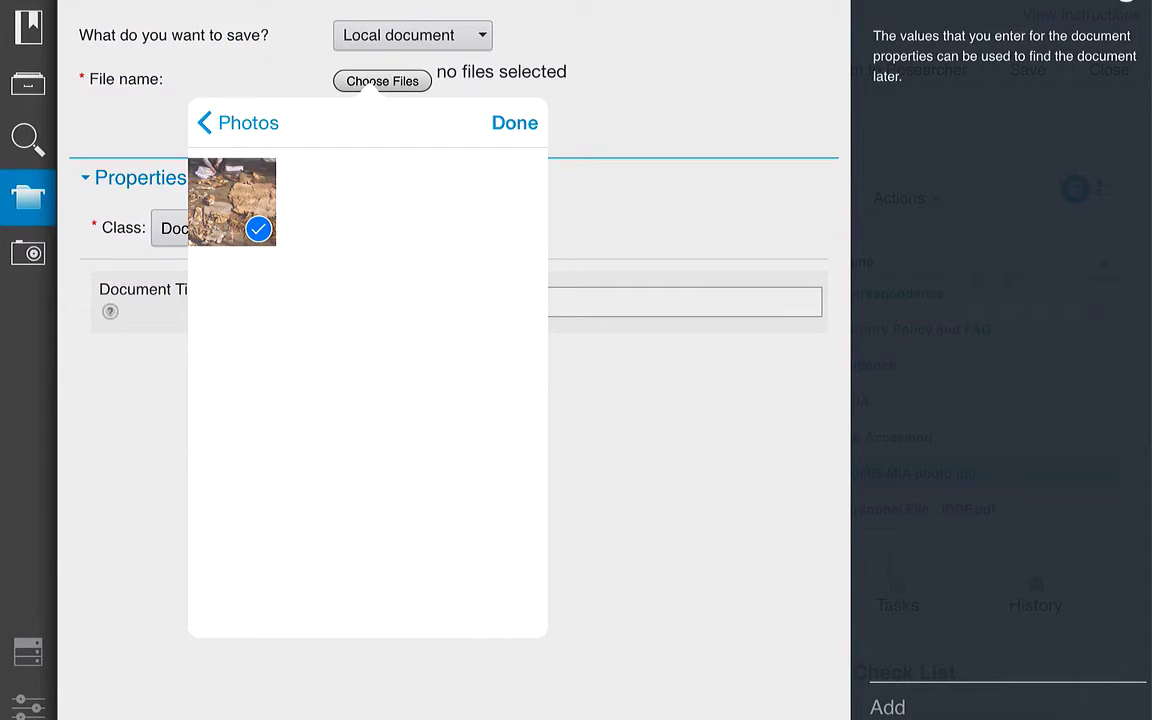
click(514, 122)
Title the new document "Lab accession" and add it to the case.
click(534, 301)
text(Lab accession)
click(575, 372)
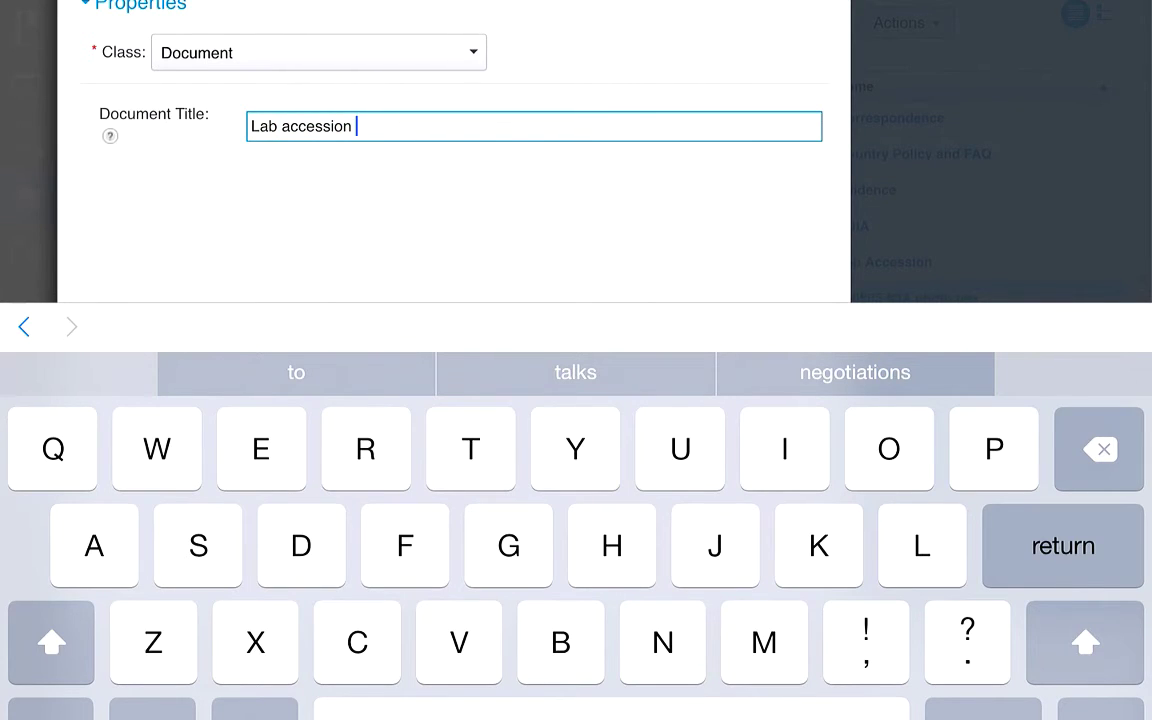
click(1100, 710)
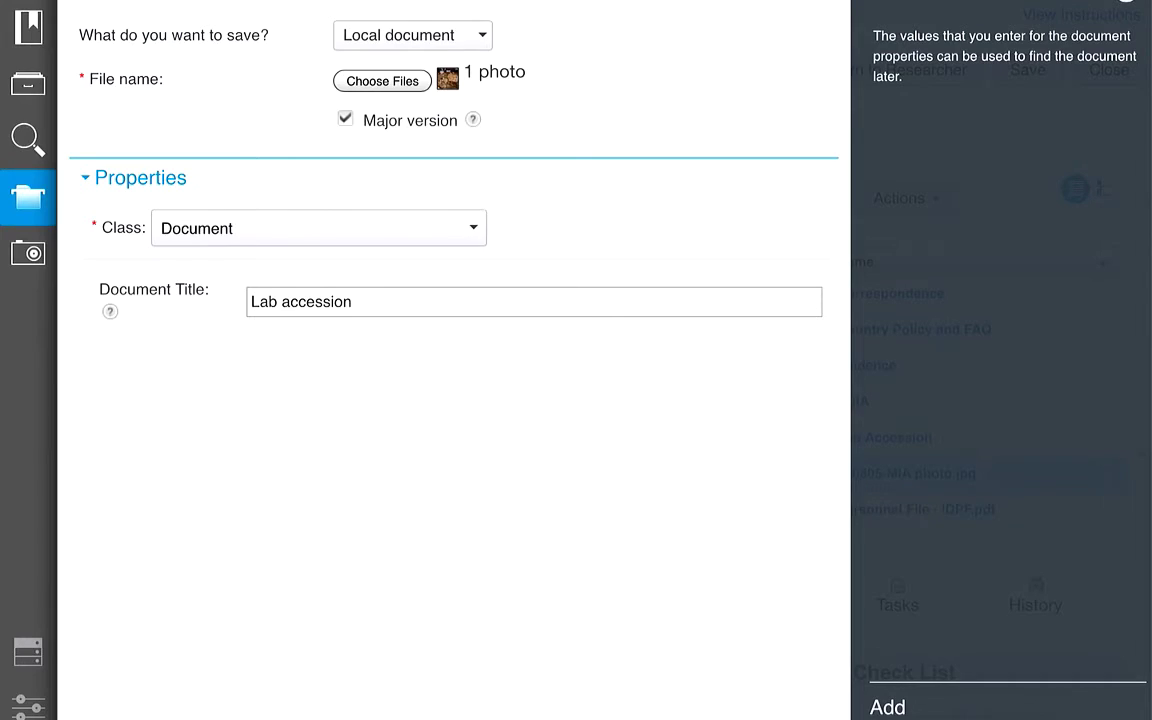
click(887, 707)
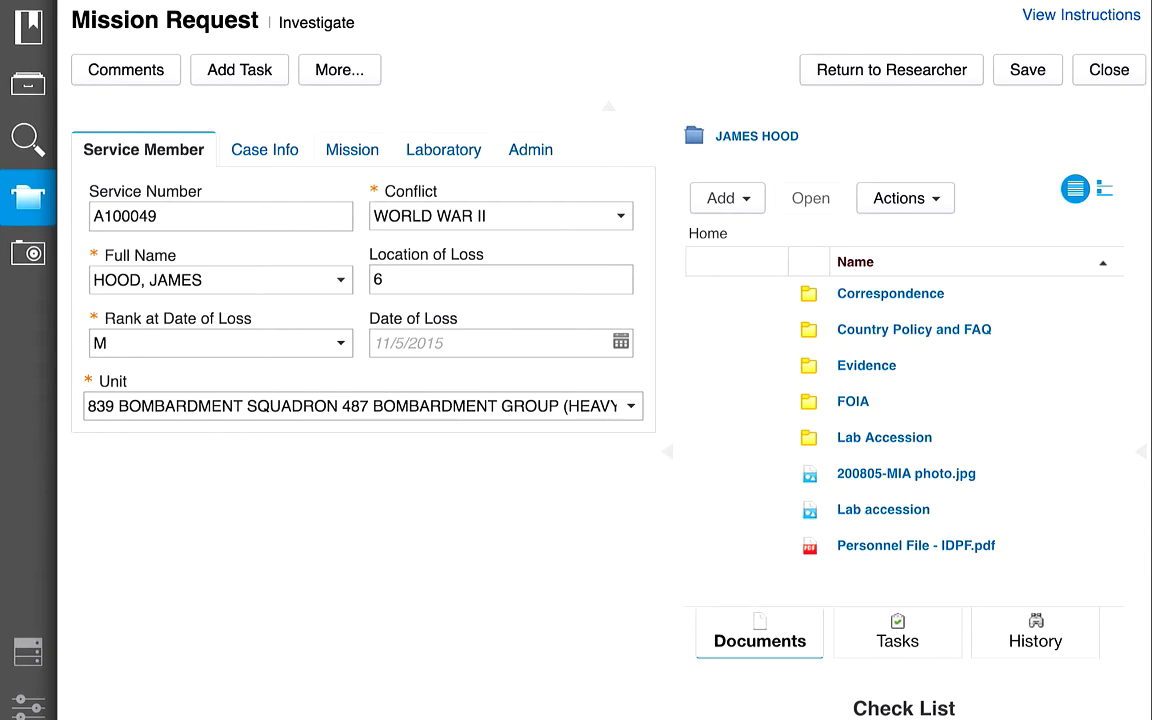
View the Lab accession photo, close it, and return the Mission Request to the researcher.
click(883, 509)
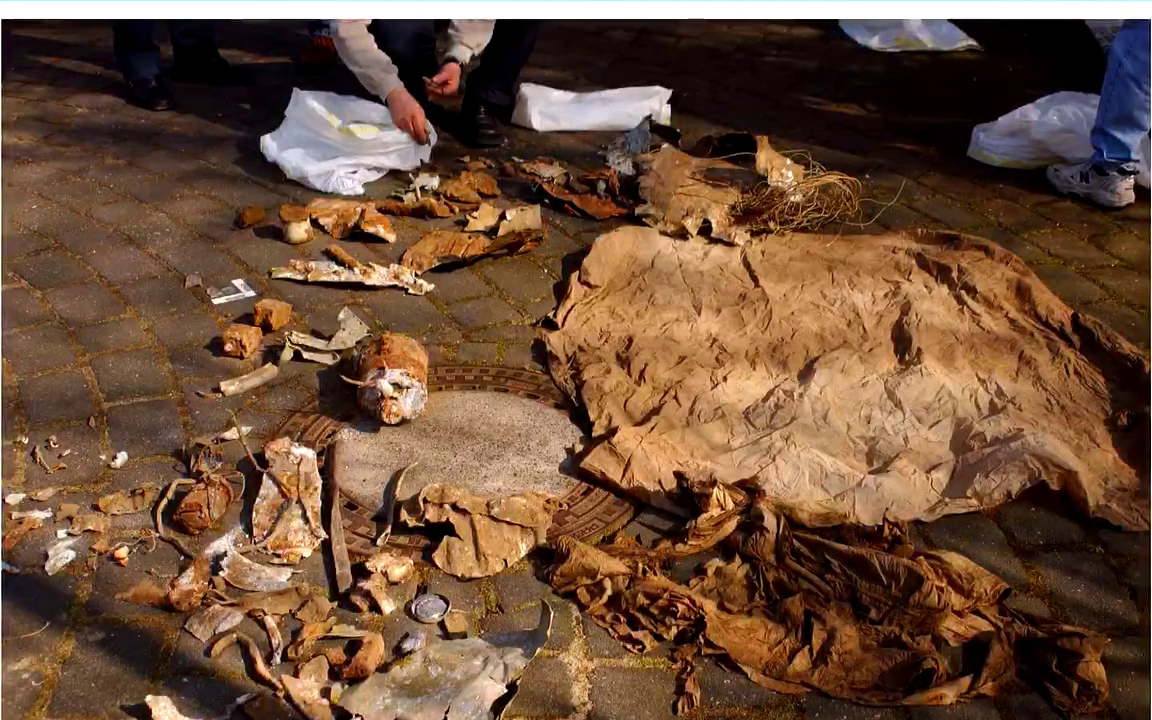
key(Escape)
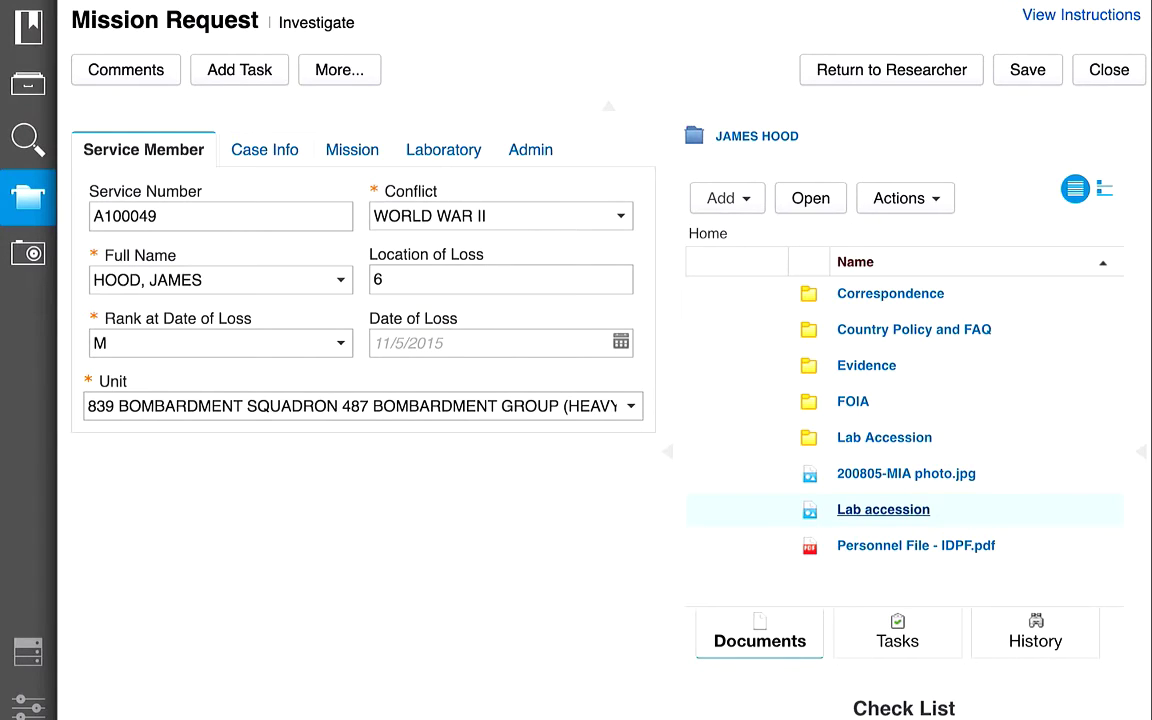
click(891, 69)
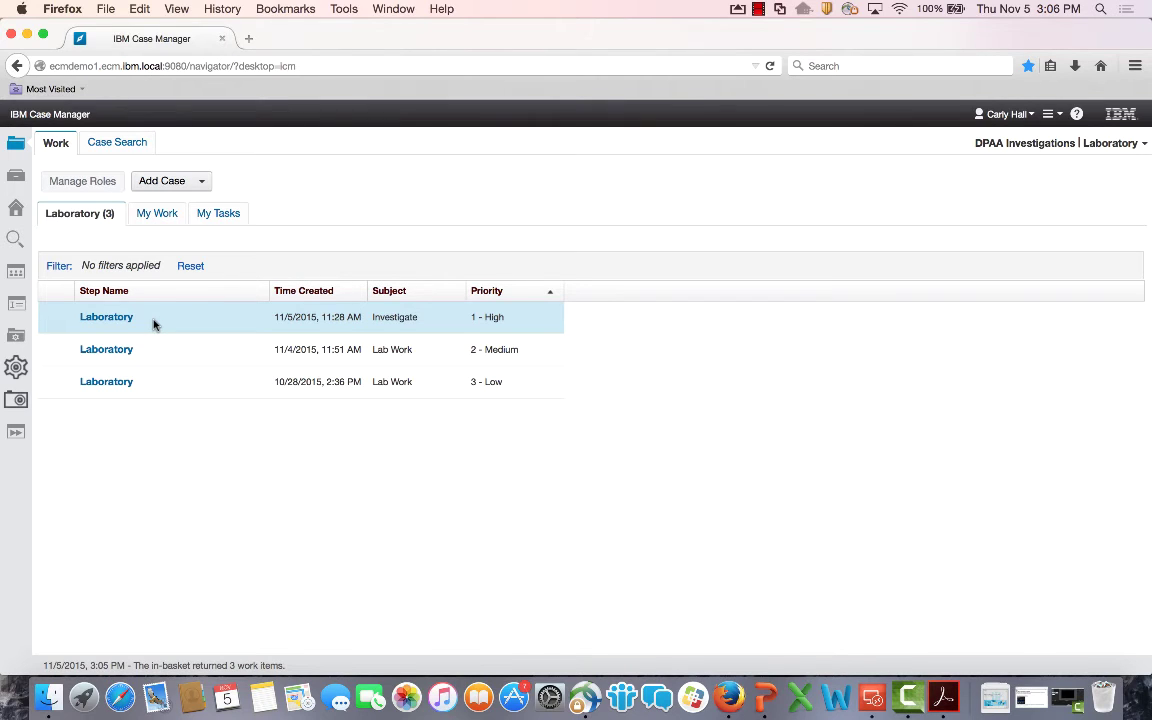
Open the high-priority Laboratory work item and review Lab accession, Field Lead Image and REFERENCE_ P-51_PC_060144.pdf, closing the viewer when finished.
click(118, 318)
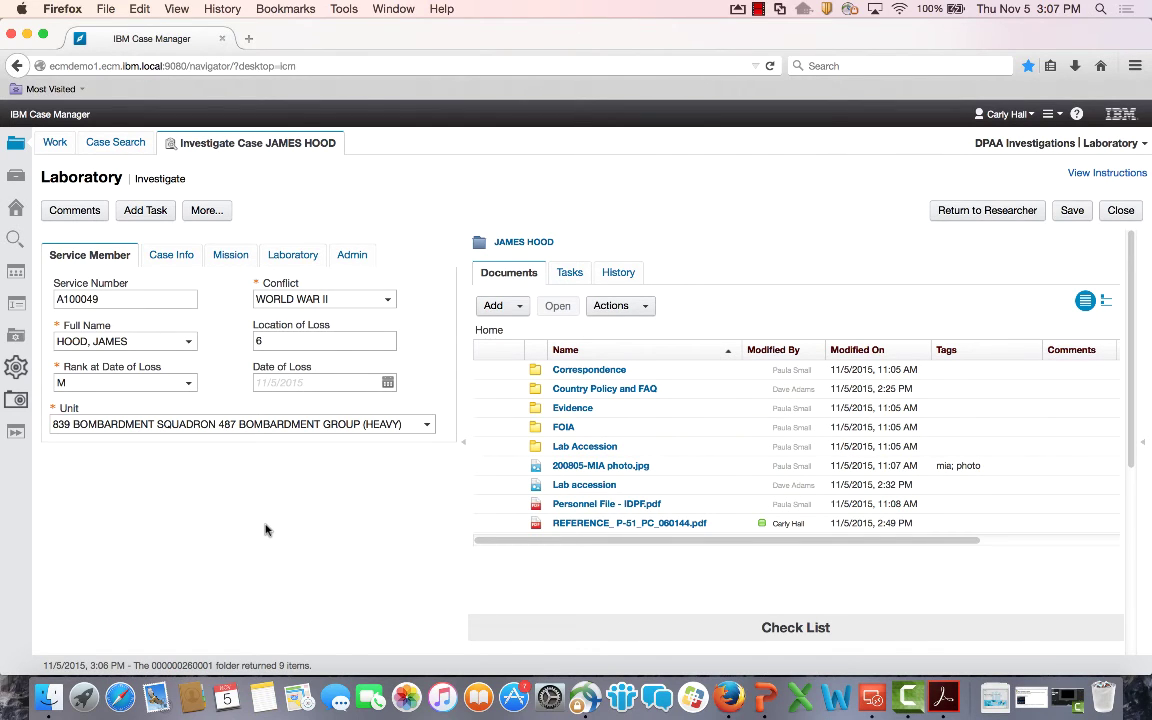
double_click(570, 485)
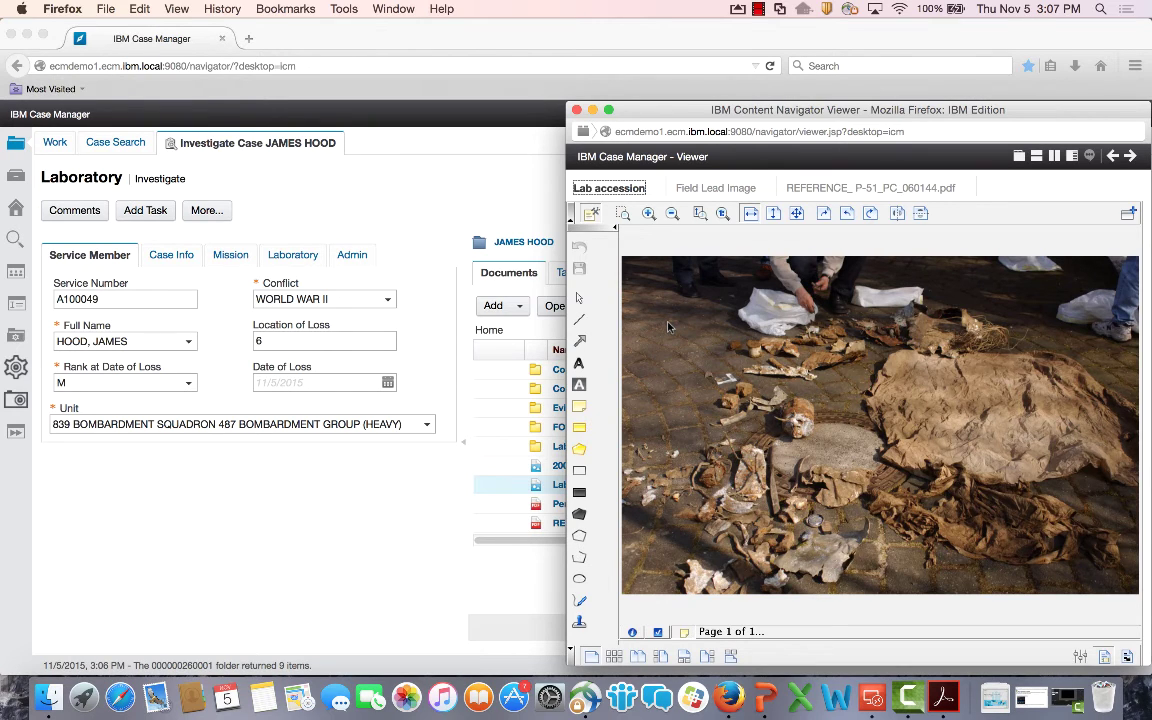
click(700, 189)
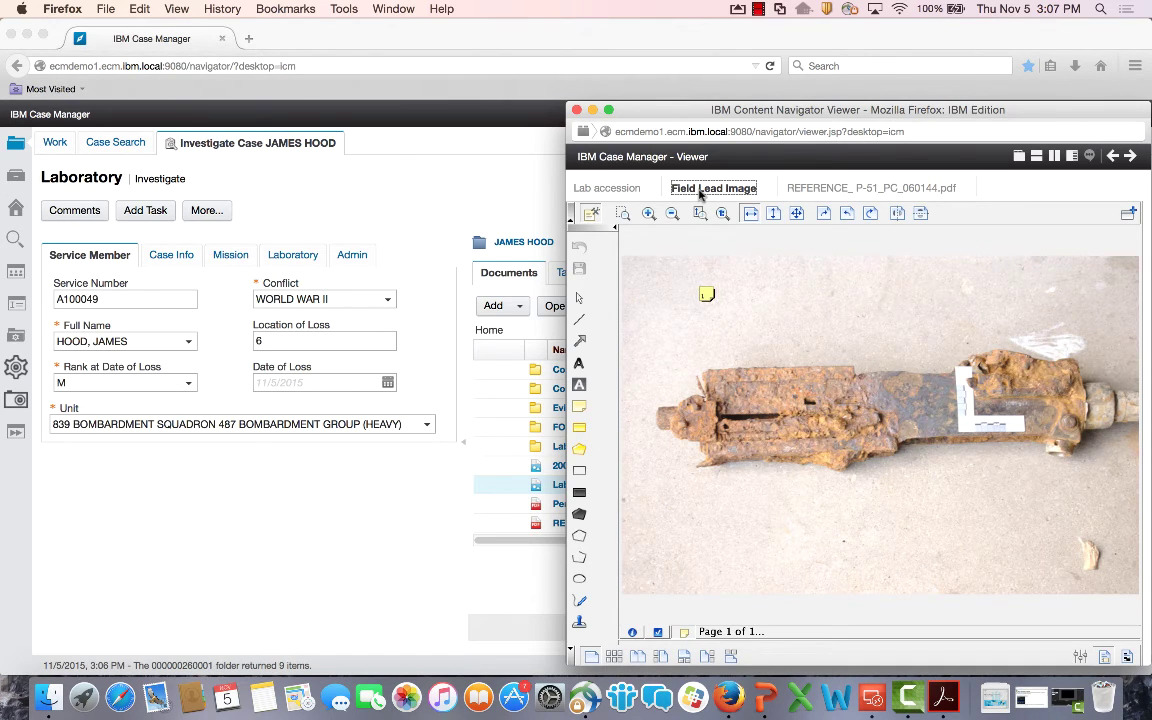
click(822, 190)
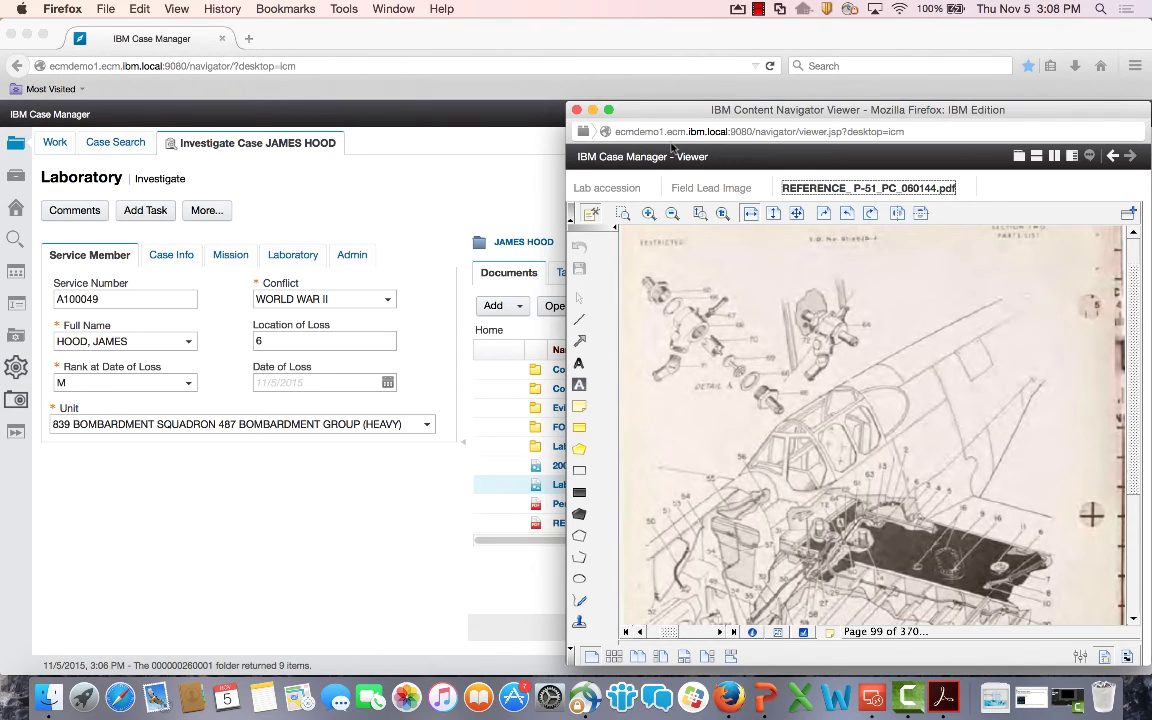
click(575, 109)
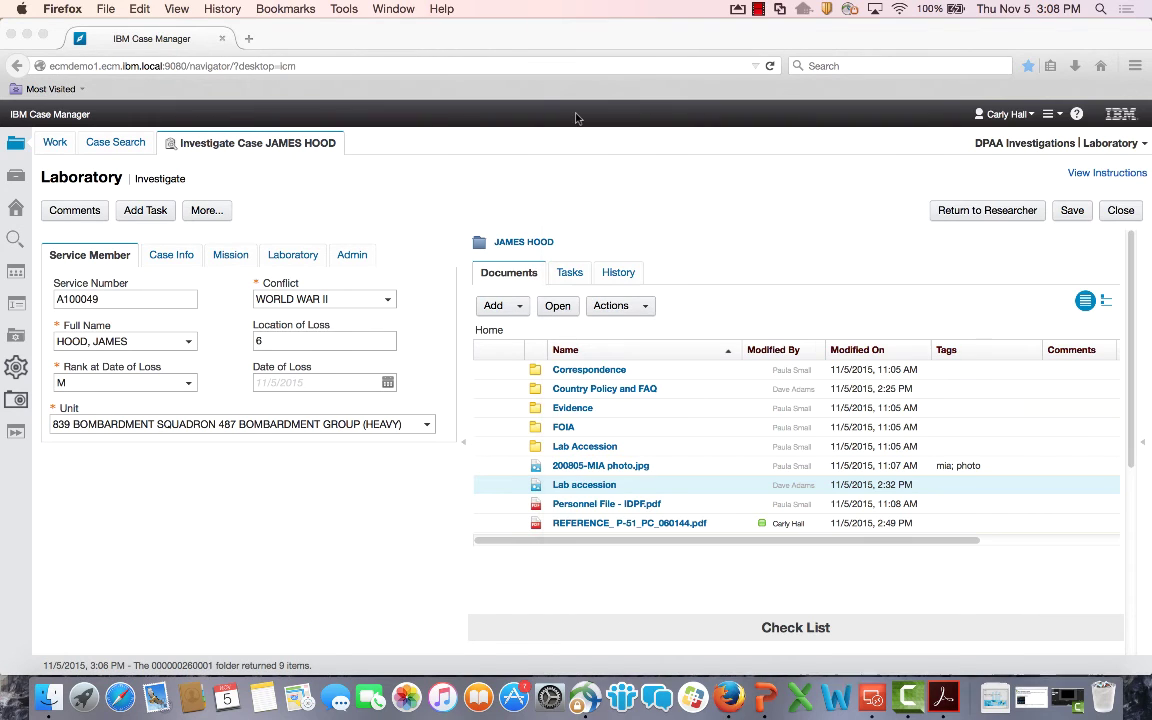
Check the case's Lab Status, set its Resolution to Identified, and return the case to the researcher.
click(296, 257)
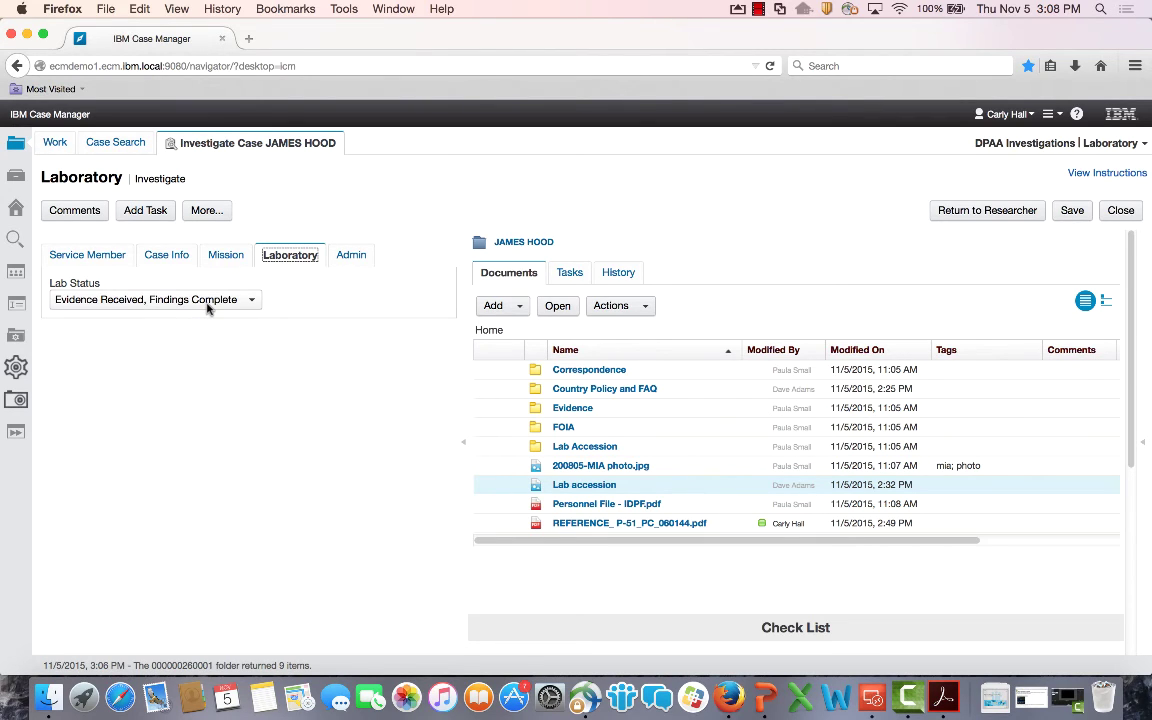
click(172, 258)
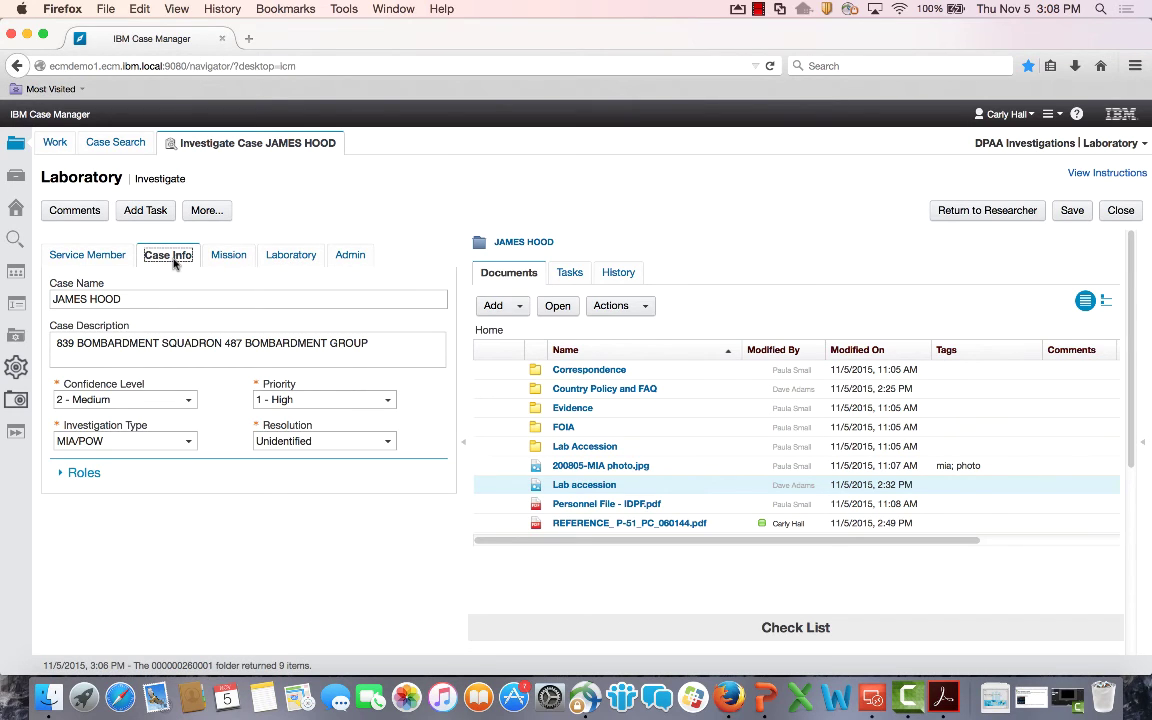
click(388, 443)
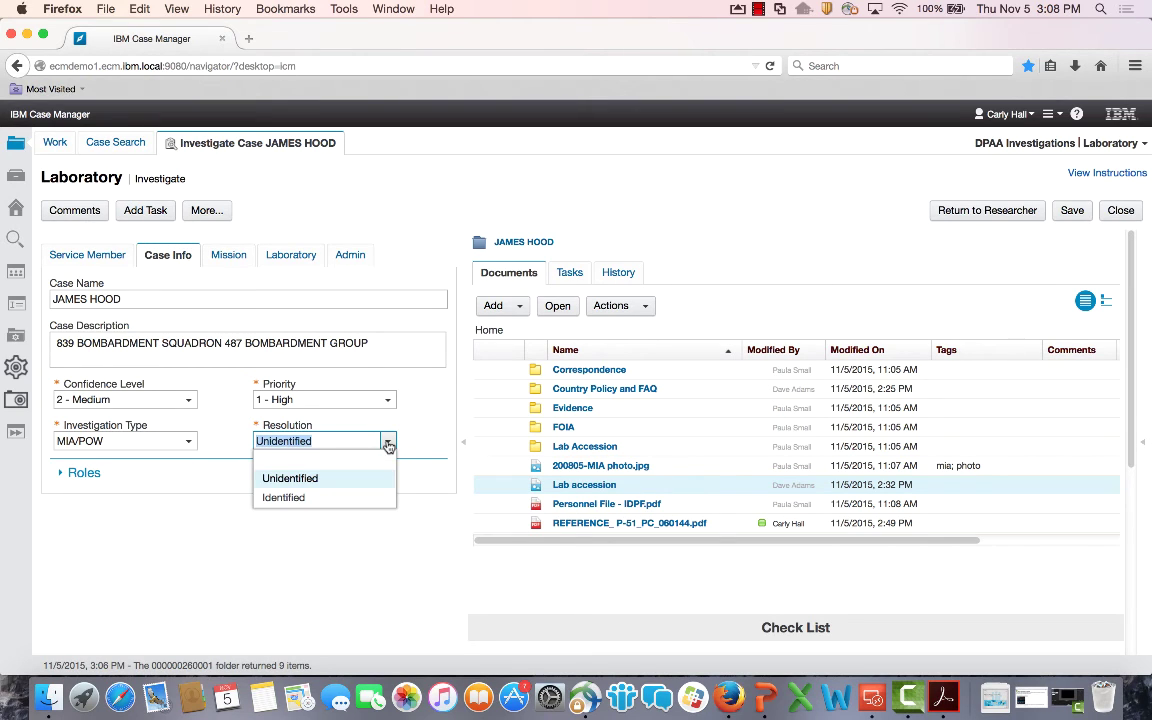
click(300, 497)
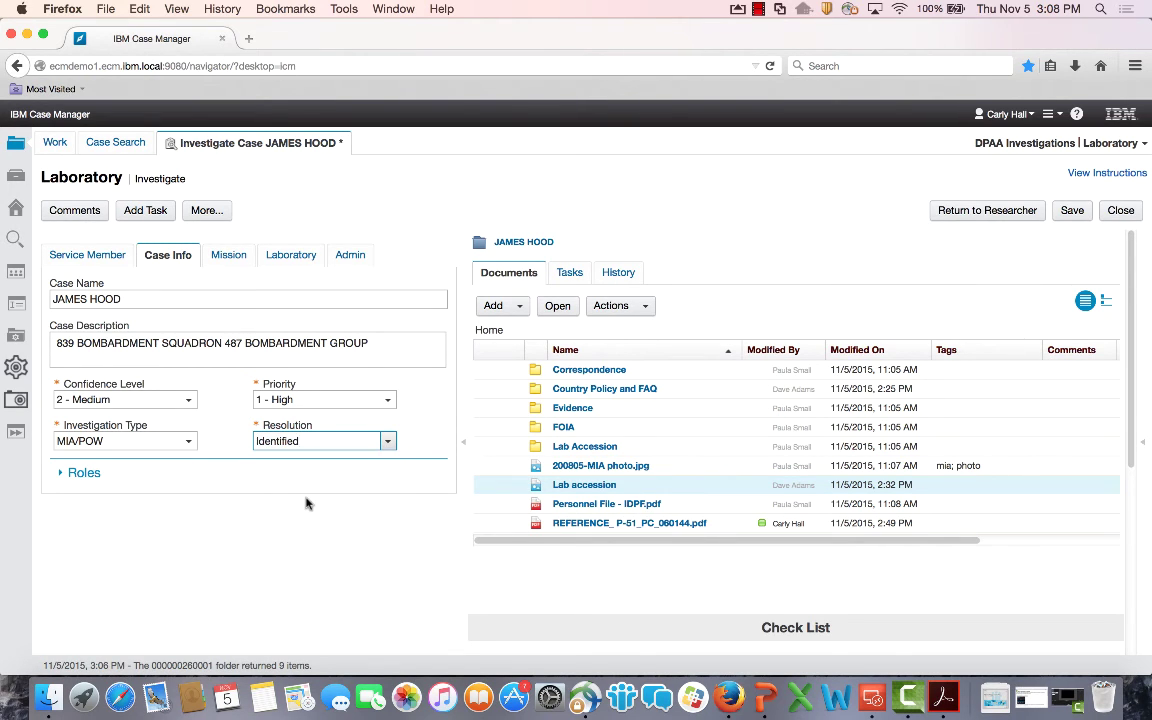
click(960, 214)
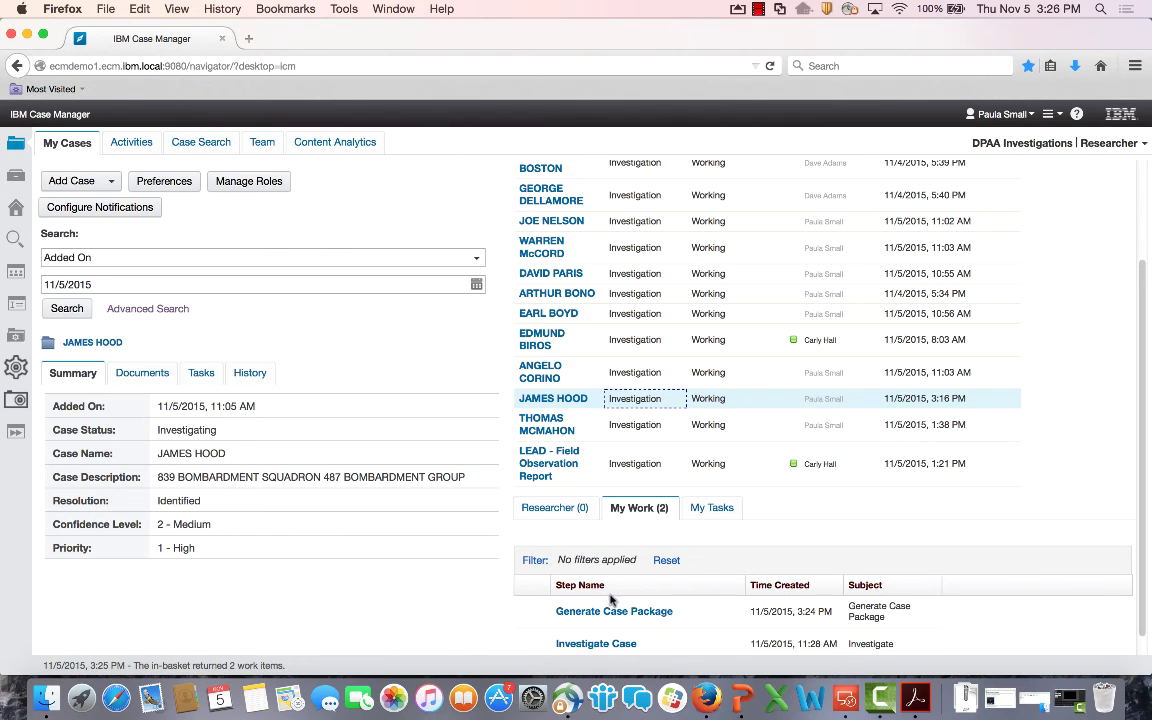
Open the Generate Case Package work item and include case comments, case history and case events in the package.
click(669, 614)
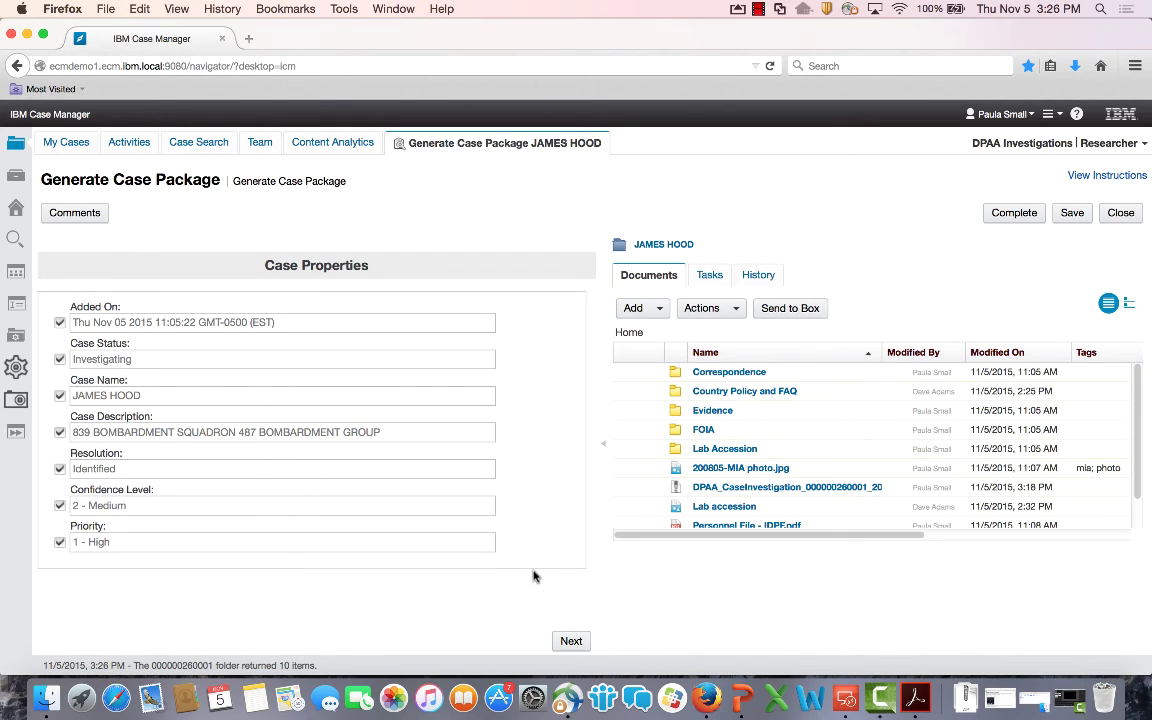
click(579, 645)
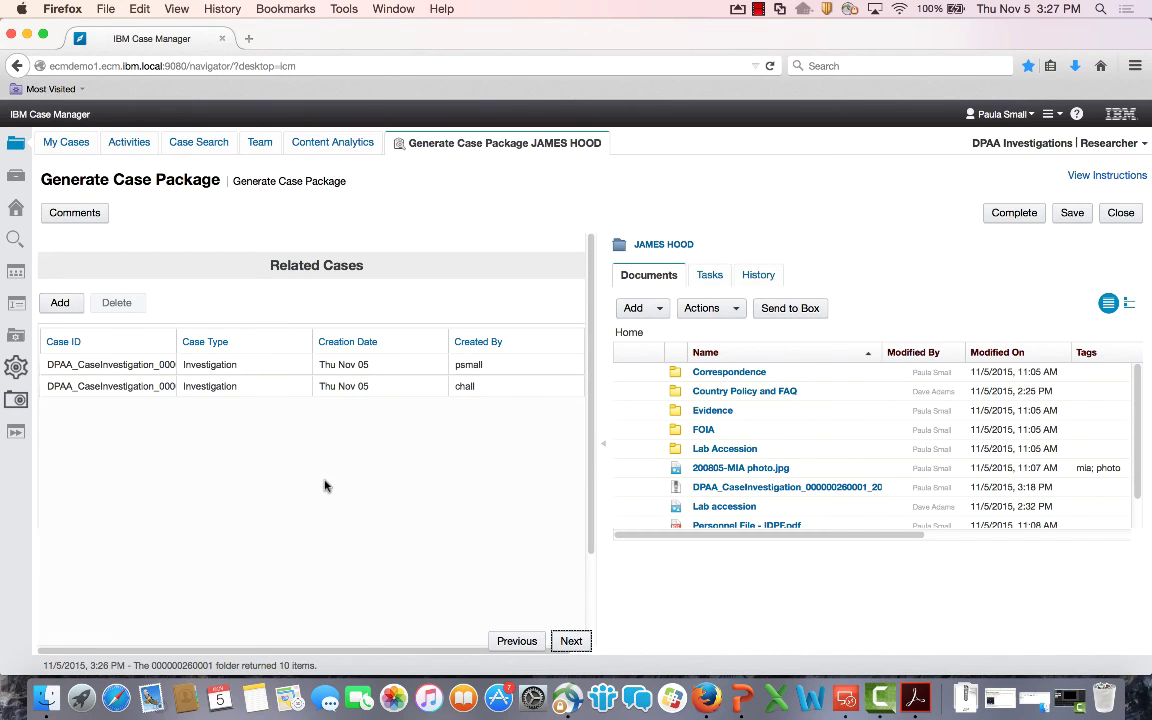
click(572, 642)
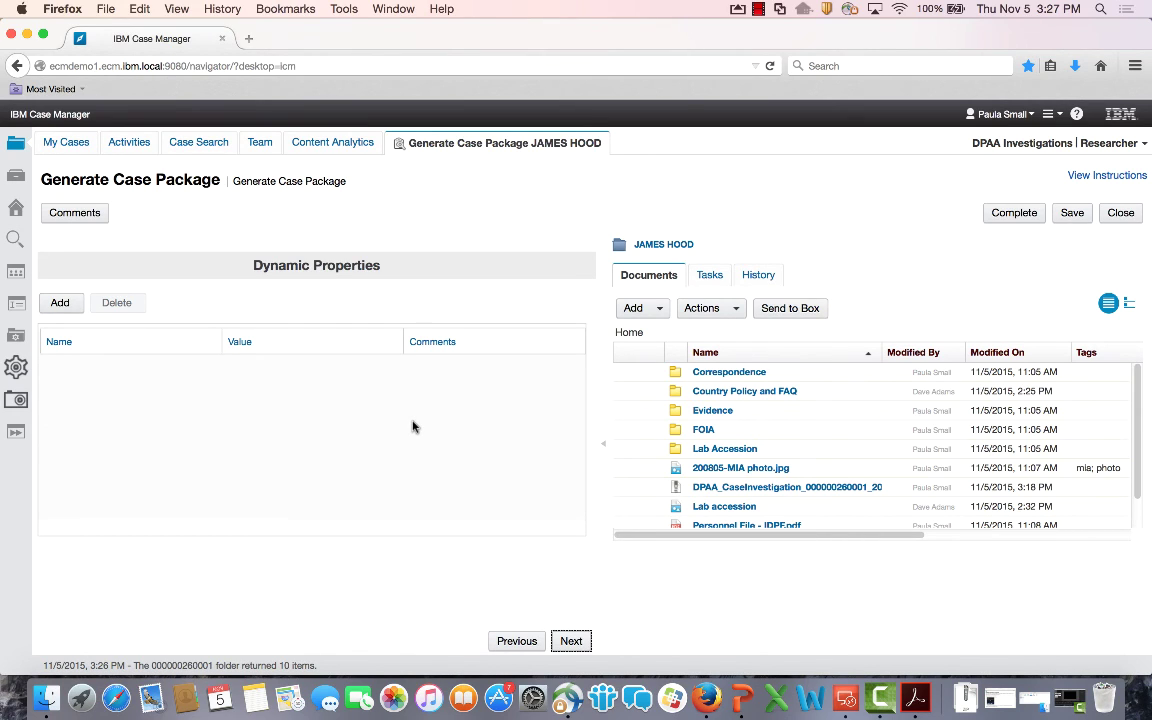
click(574, 643)
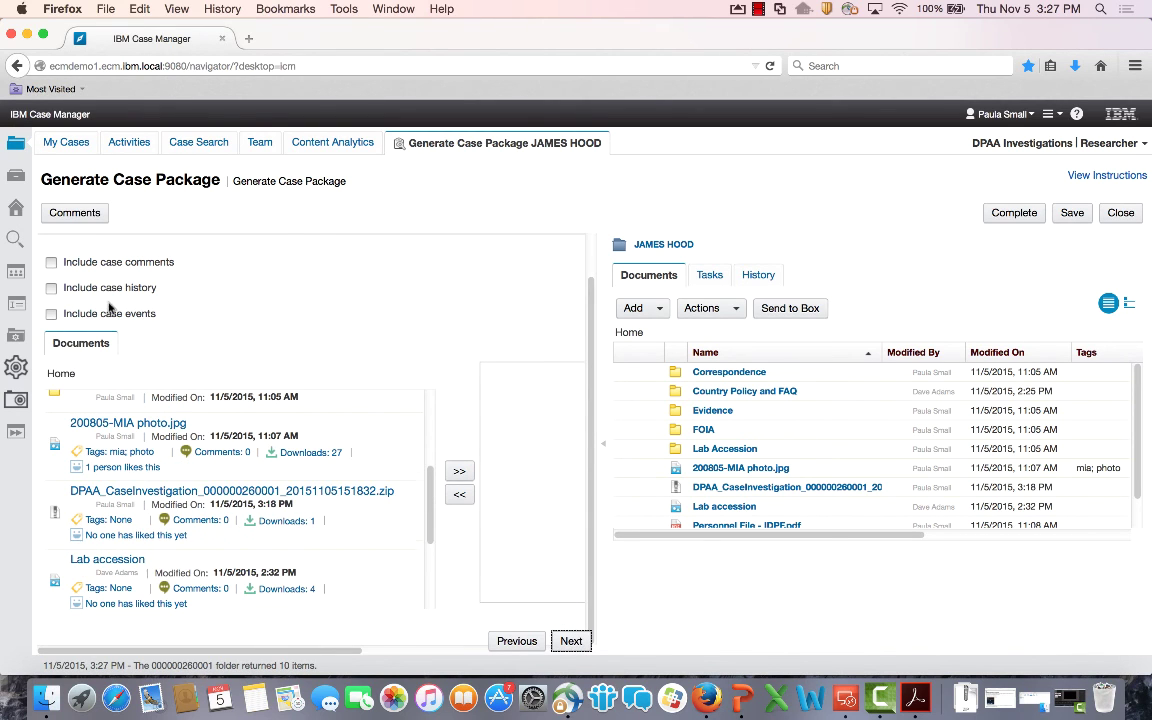
click(51, 262)
click(51, 288)
click(51, 314)
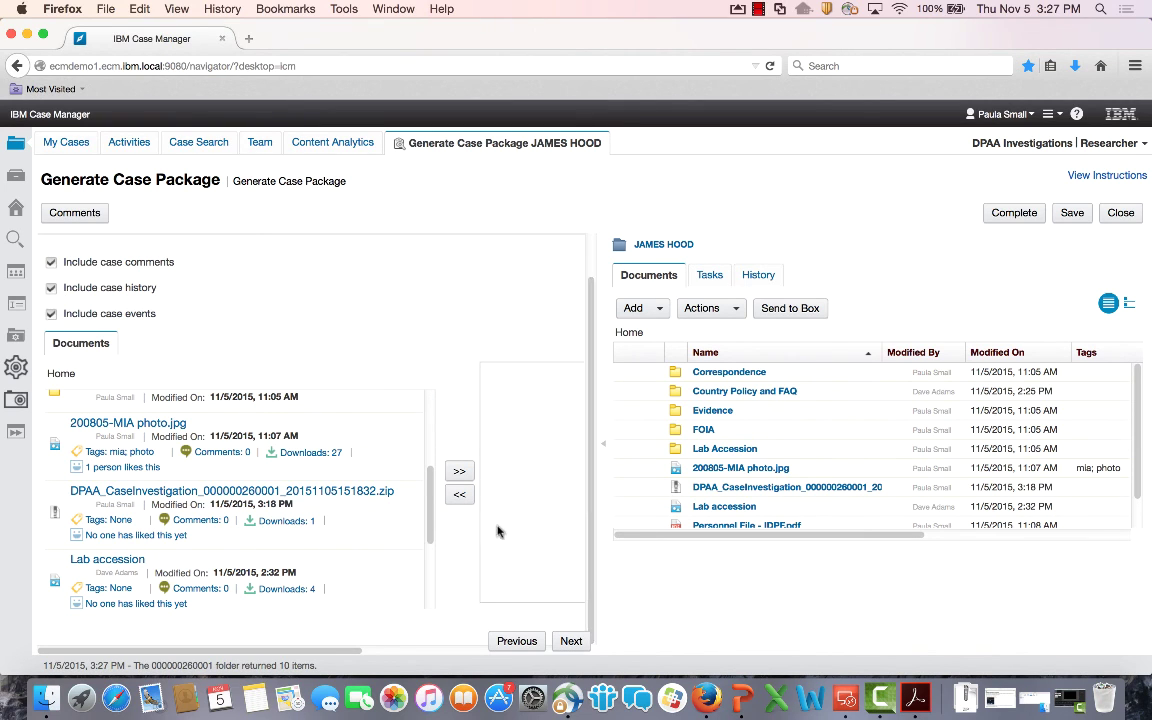
Add 200805-MIA photo.jpg, the case investigation ZIP and Lab accession to the package and proceed to Review Package.
click(340, 440)
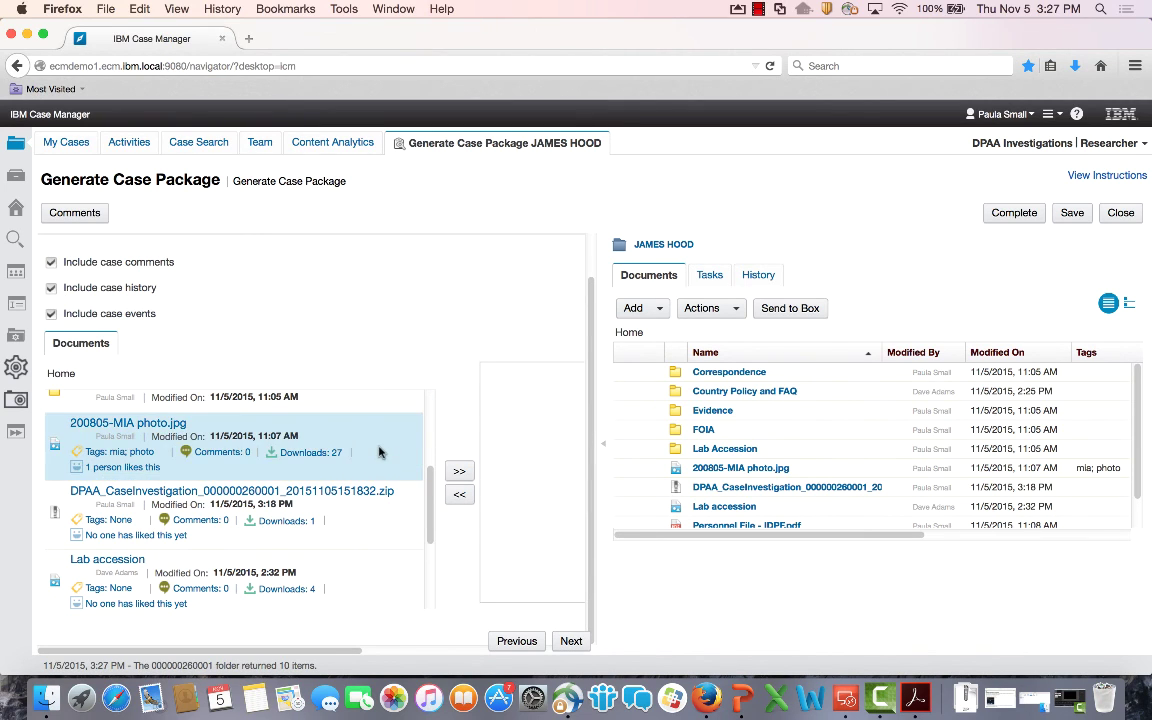
click(459, 471)
click(398, 504)
click(460, 473)
click(378, 560)
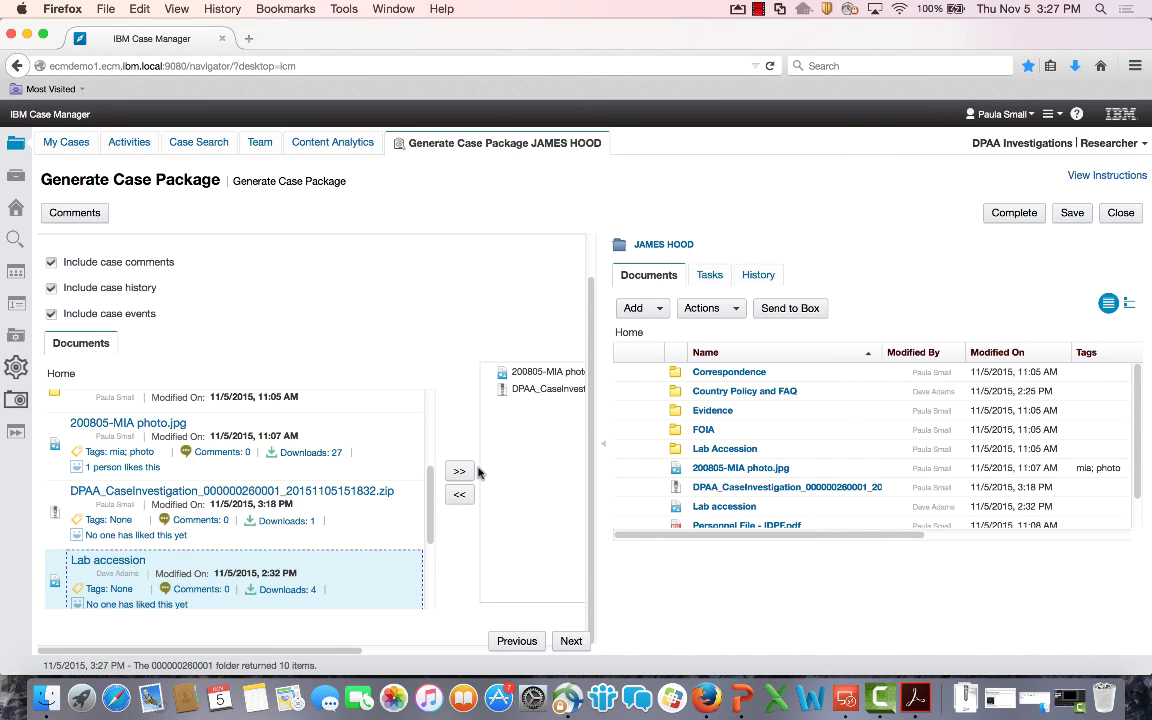
click(459, 471)
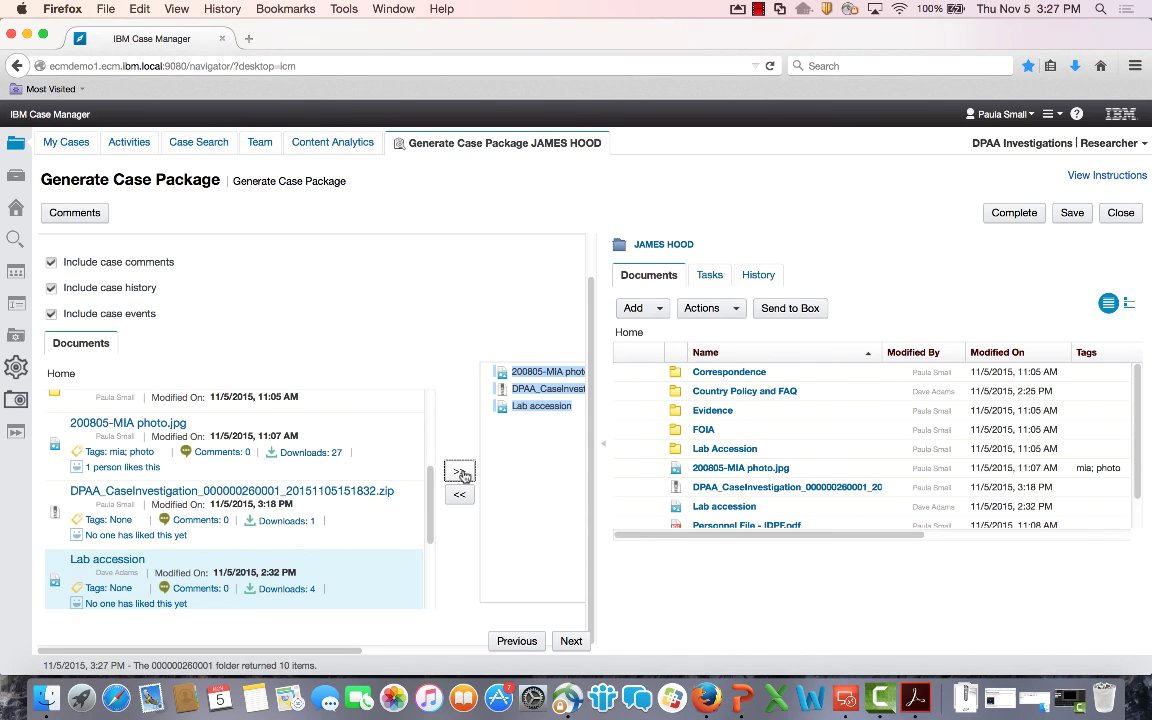
click(571, 641)
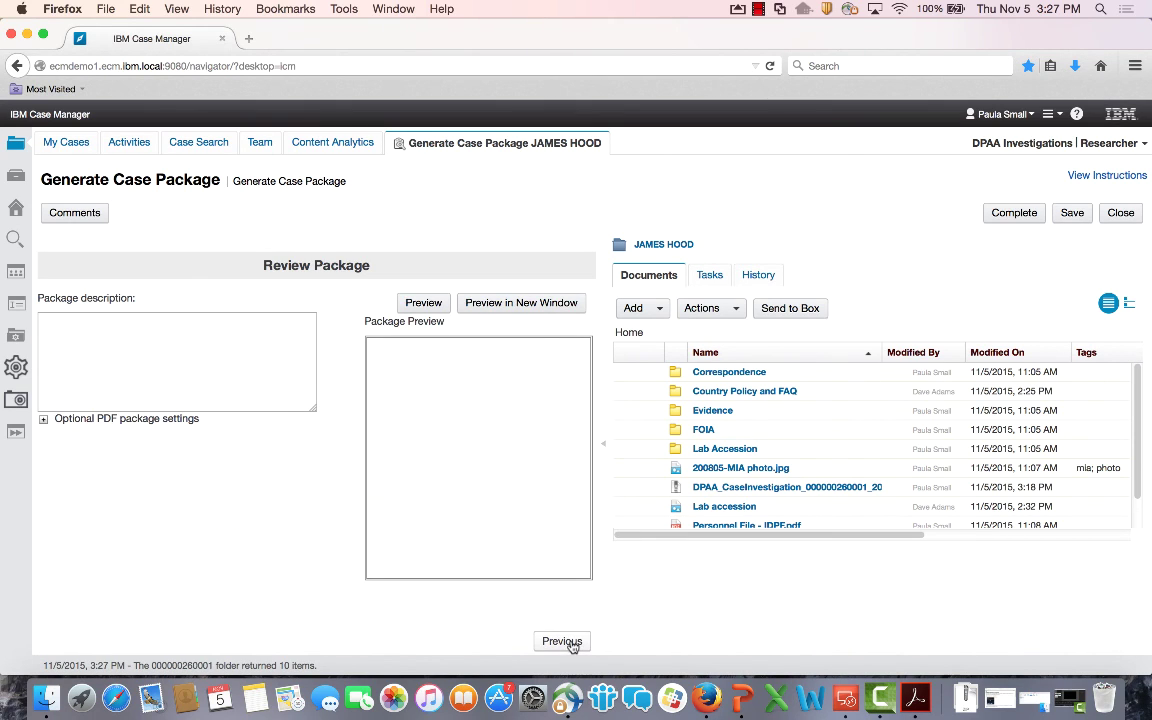
Preview the case package in a new window, read through its contents and case properties, and close the preview.
click(505, 305)
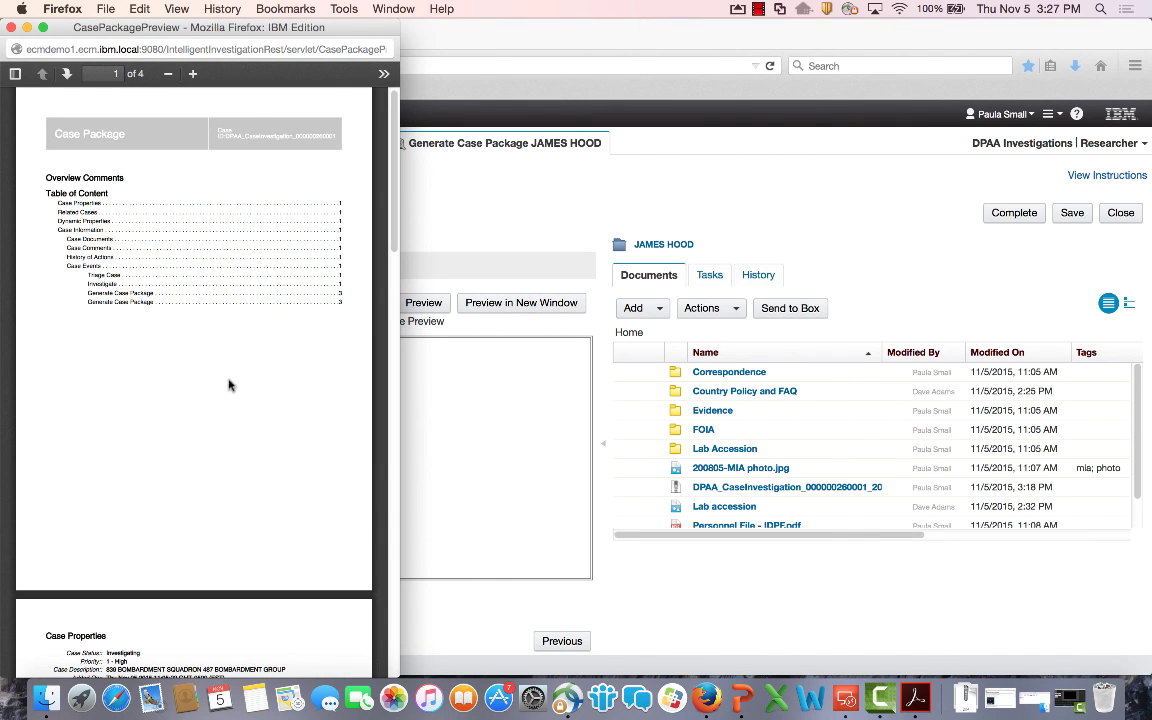
scroll(228, 390, down, 3)
scroll(228, 395, down, 3)
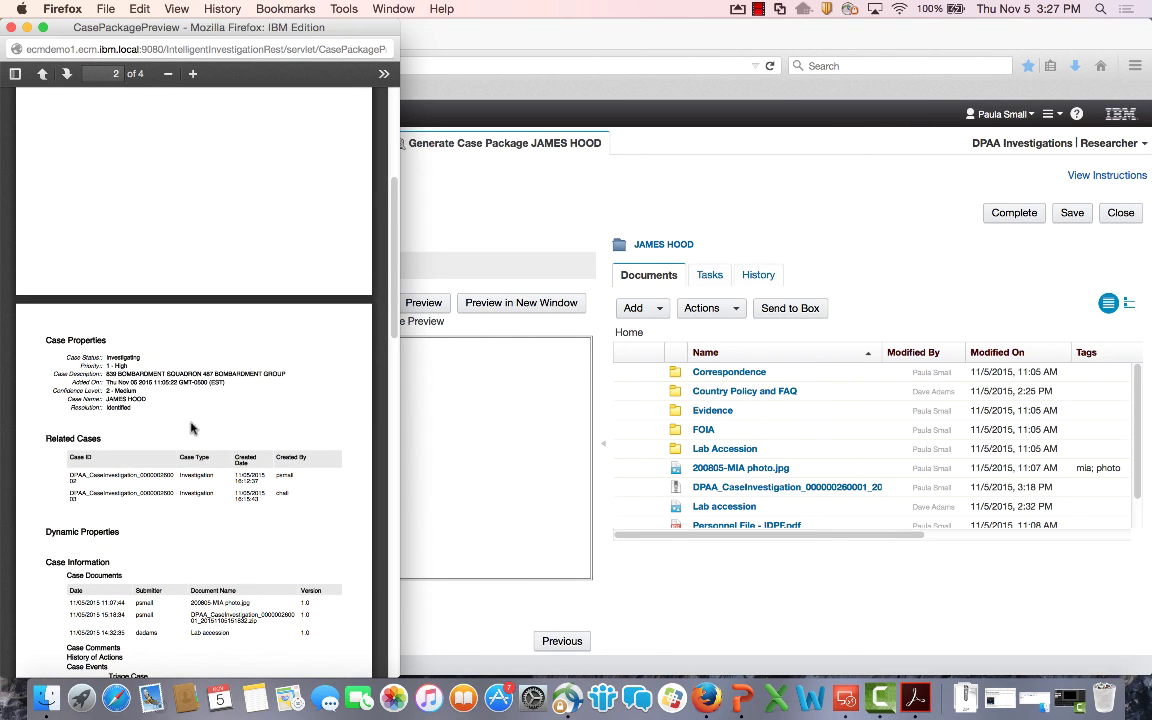
scroll(230, 447, down, 1)
scroll(230, 447, down, 2)
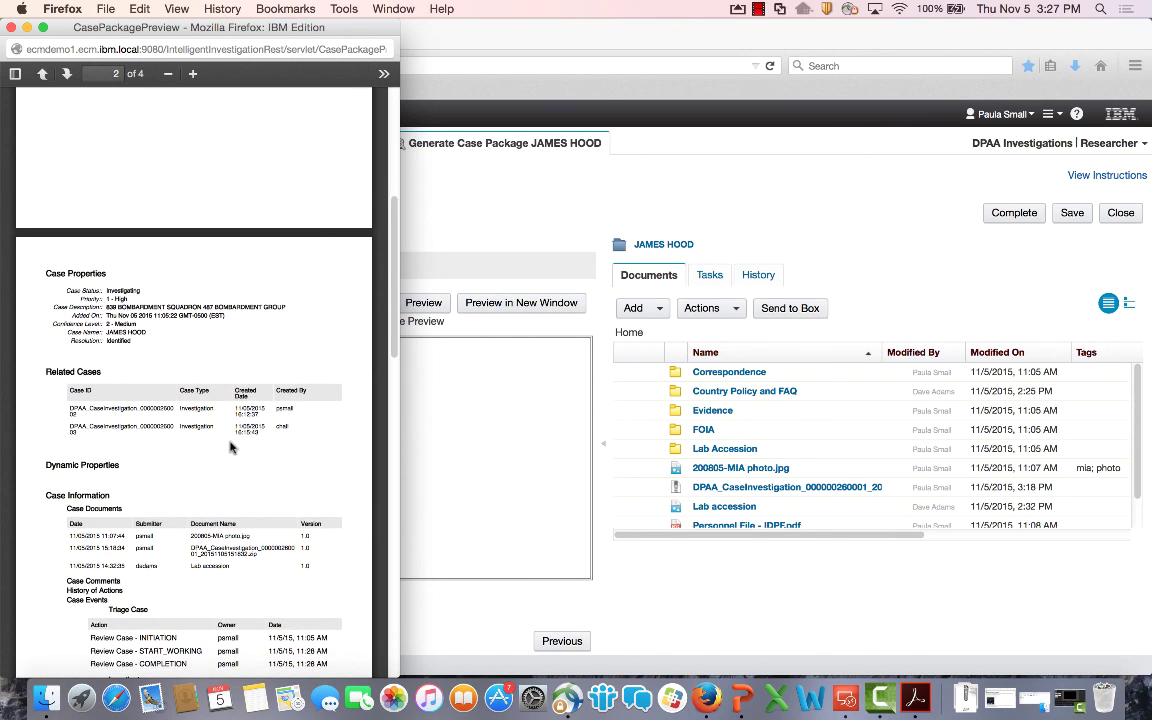
click(11, 28)
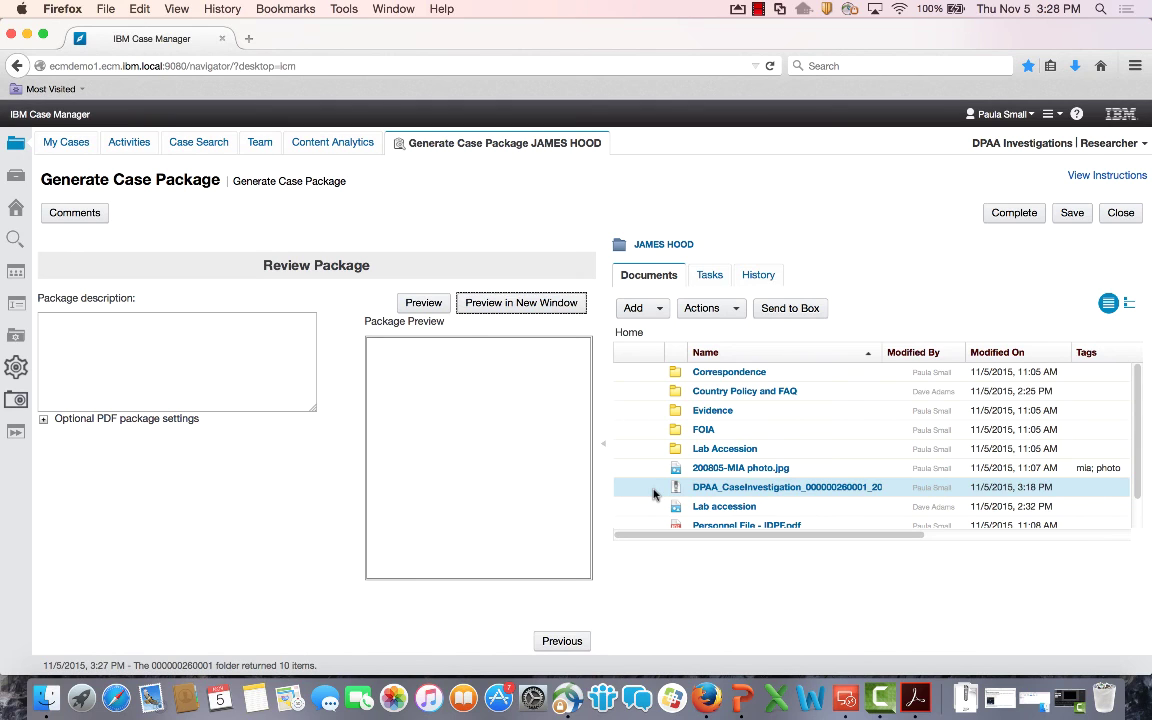
Send the case investigation ZIP to Box and inspect its file page and the DPAA folder's invitation form without inviting anyone.
click(789, 308)
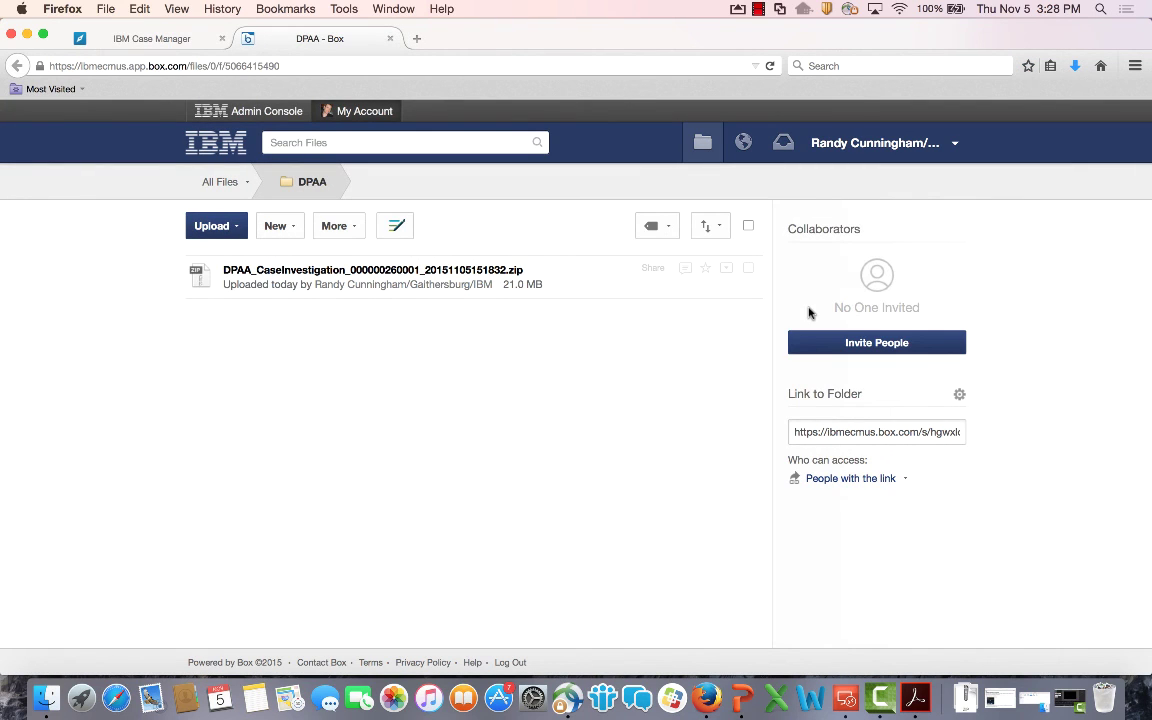
click(578, 287)
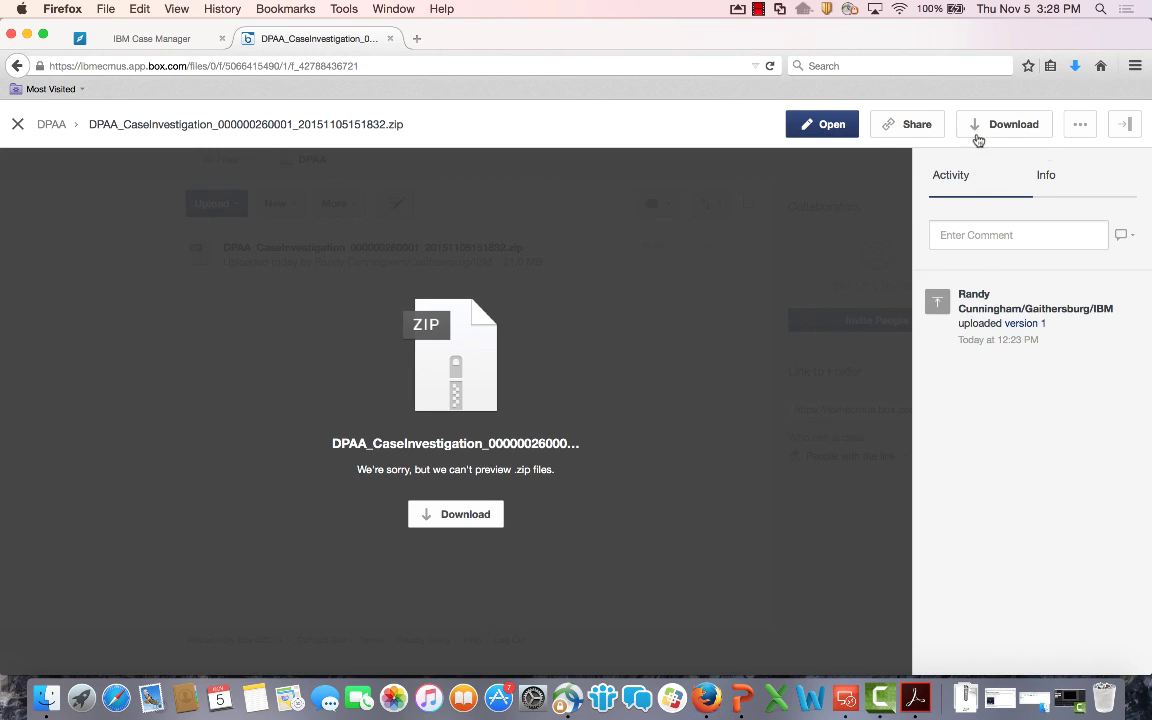
click(18, 124)
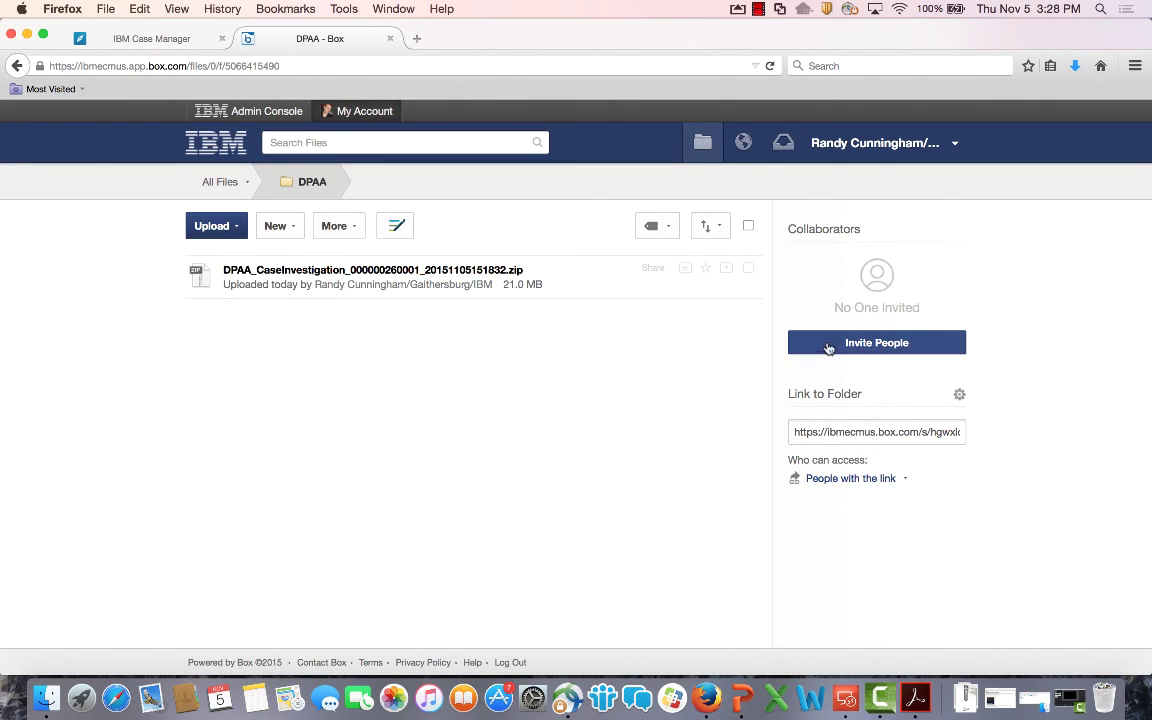
click(828, 345)
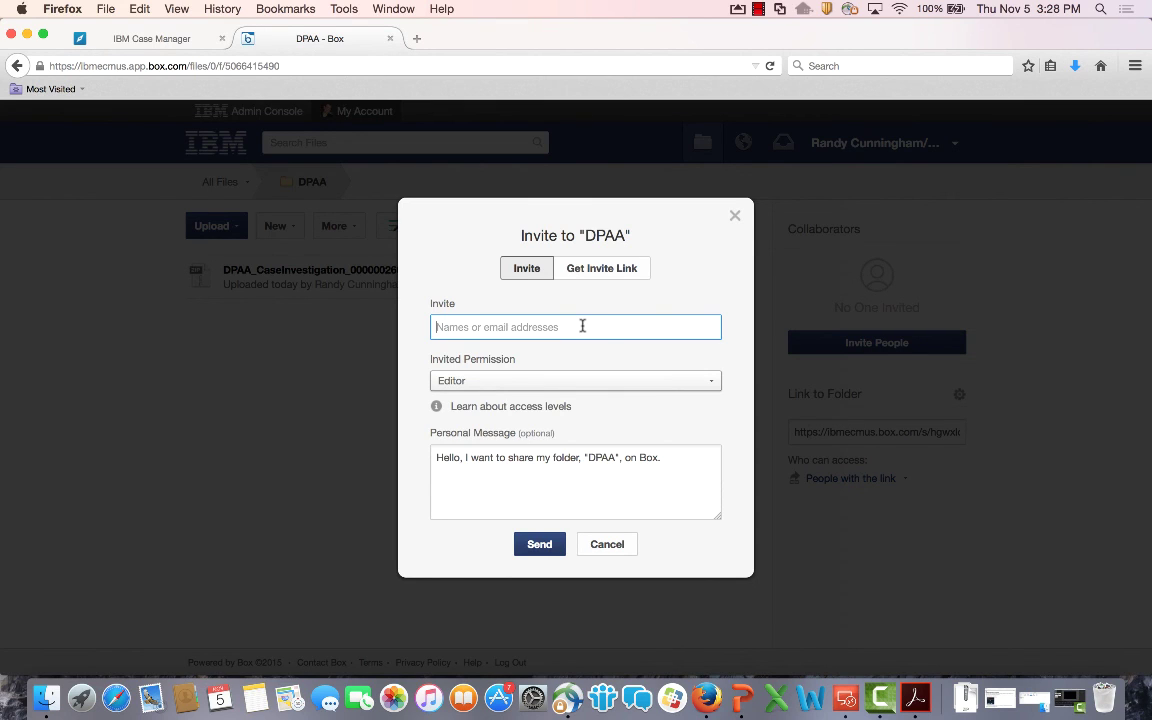
click(619, 547)
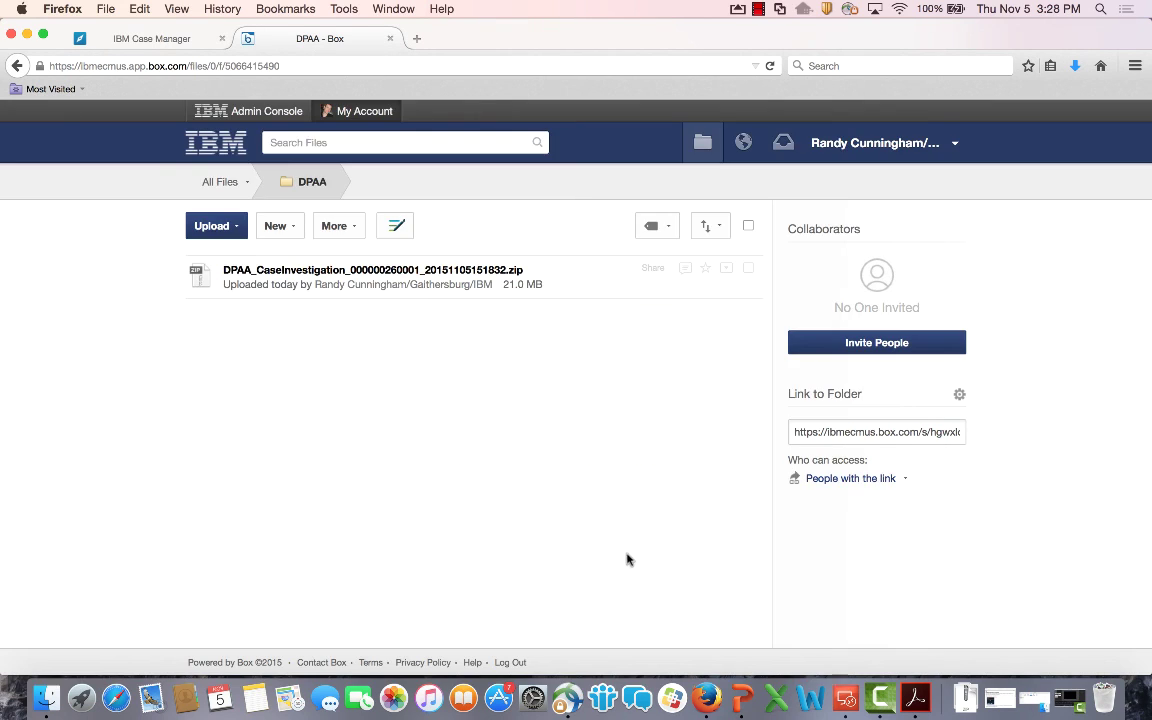
click(742, 697)
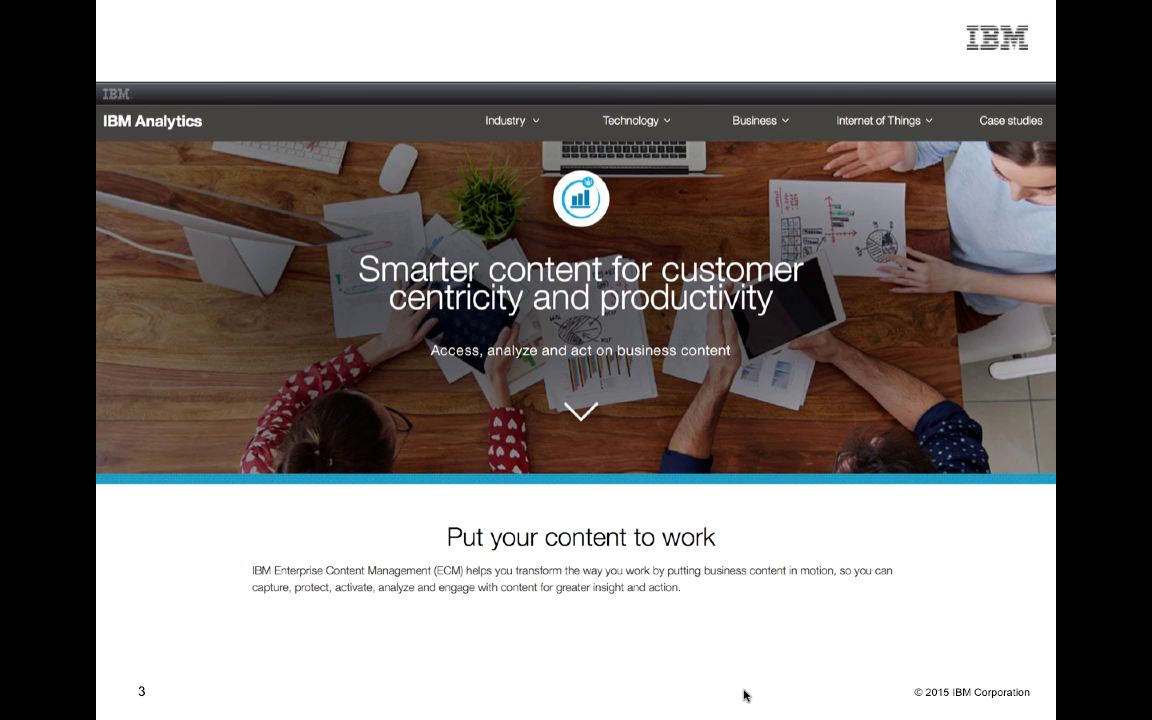
click(676, 622)
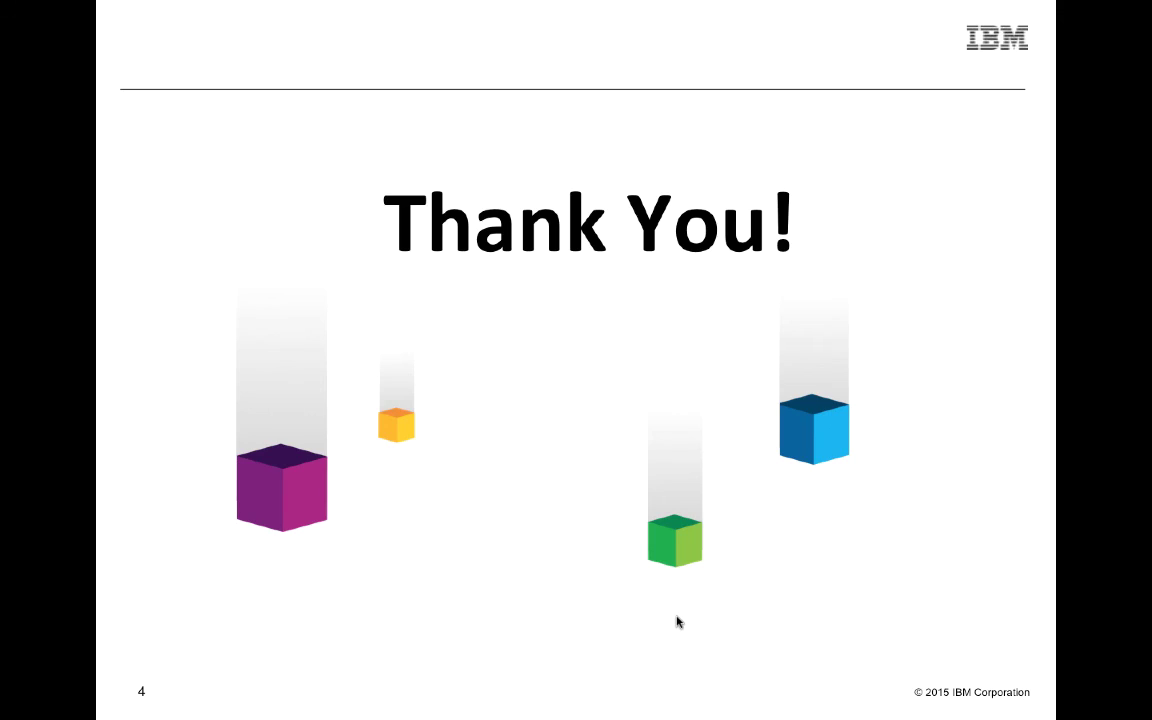